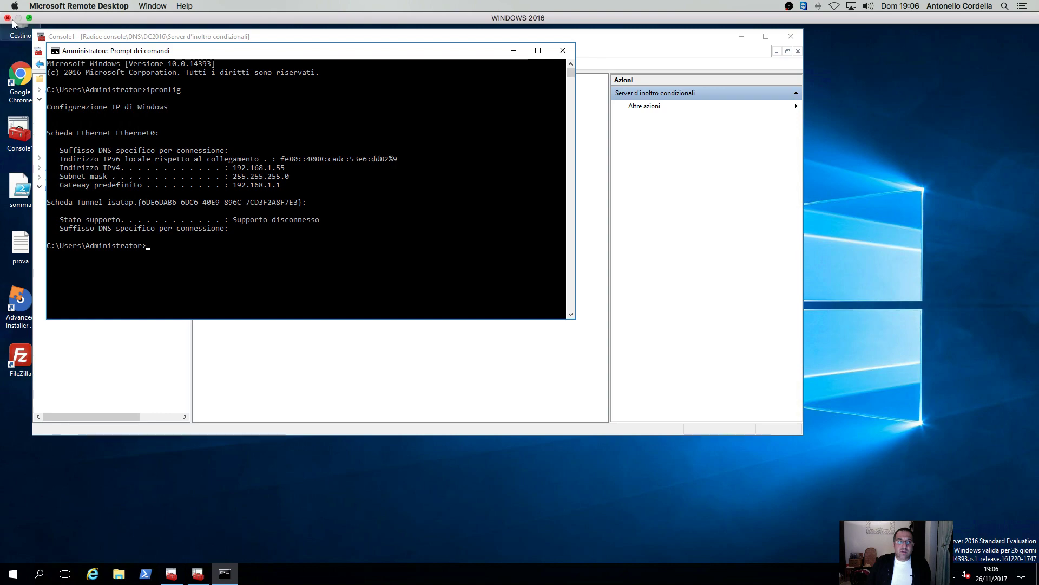
# - Leave full screen and bring up DC01's ipconfig output in its full-screen session
pyautogui.click(30, 19)
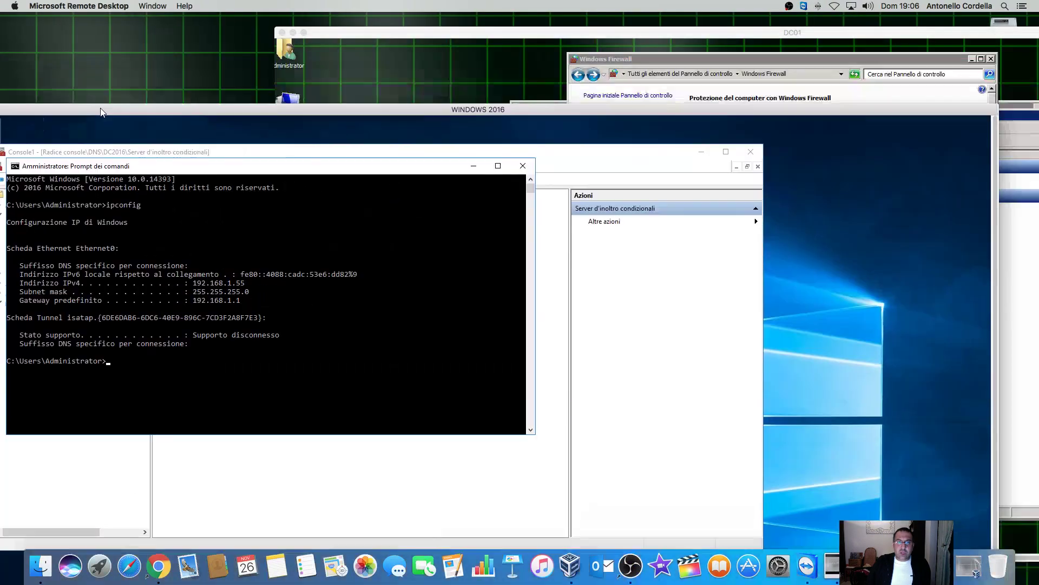
pyautogui.moveTo(520, 35); pyautogui.dragTo(286, 34)
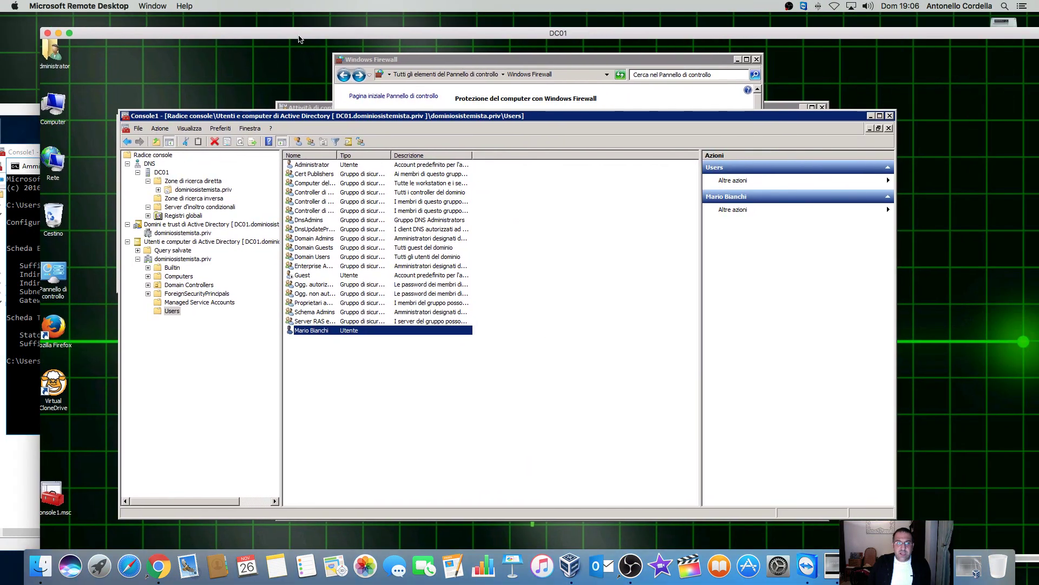
pyautogui.click(69, 33)
pyautogui.click(241, 574)
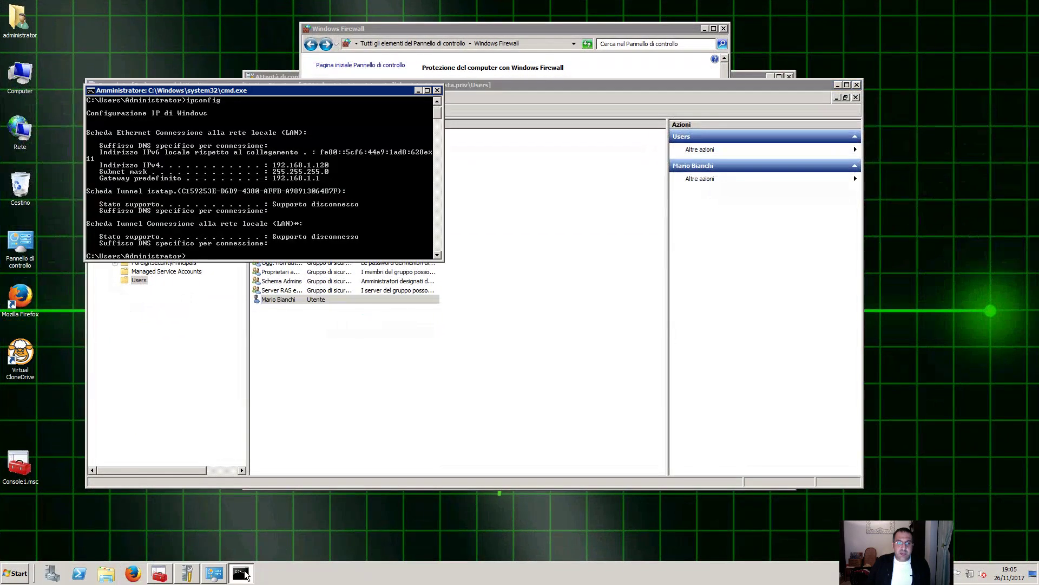
# - Return the WINDOWS 2016 session to full screen with the DNS console in front
pyautogui.moveTo(54, 6)
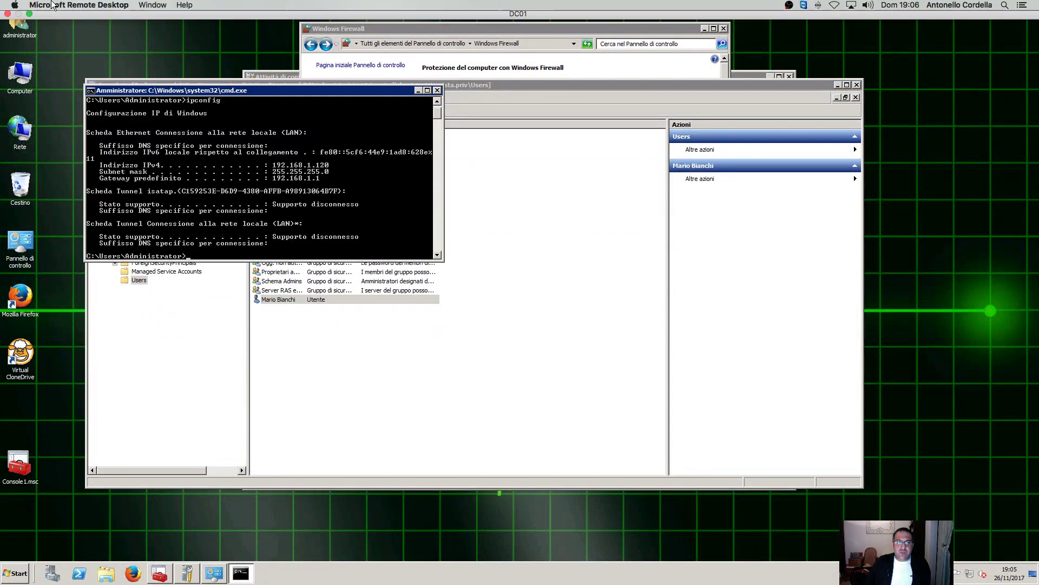
pyautogui.click(30, 18)
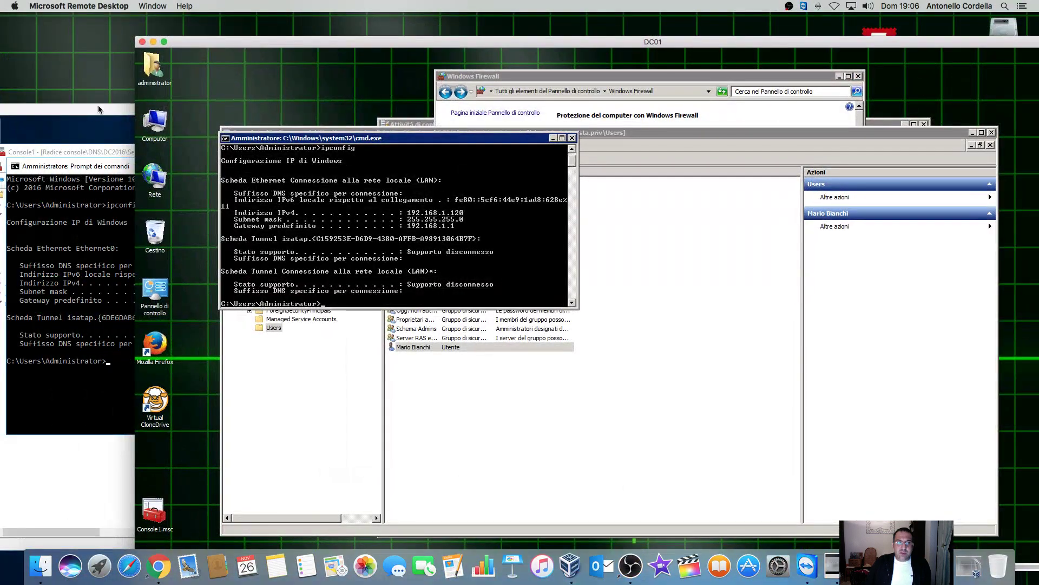
pyautogui.click(138, 101)
pyautogui.click(58, 90)
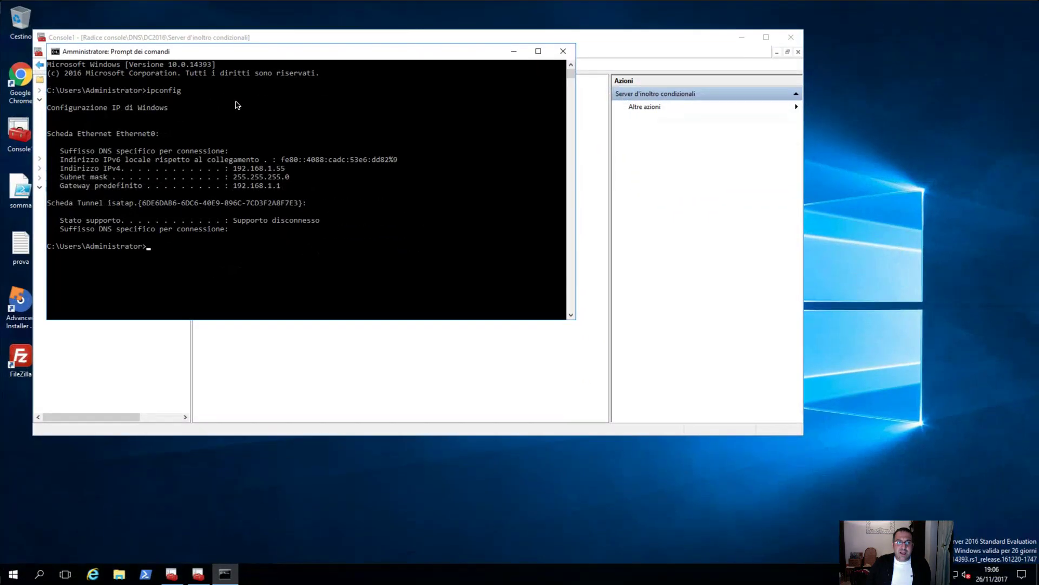
pyautogui.click(275, 40)
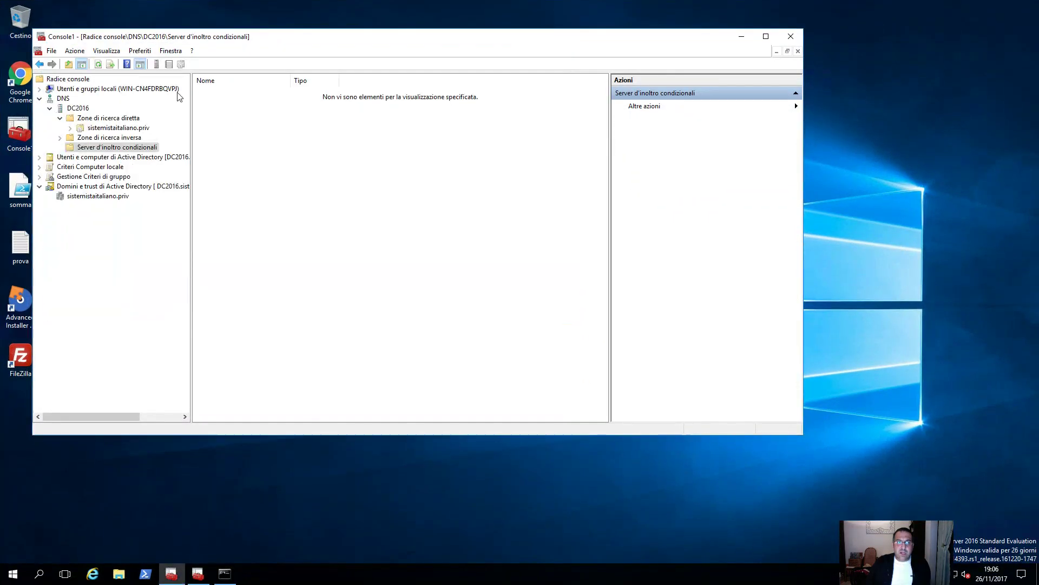
# - Start a new conditional forwarder for dominiosistemista.priv and begin entering its master server address
pyautogui.rightClick(119, 149)
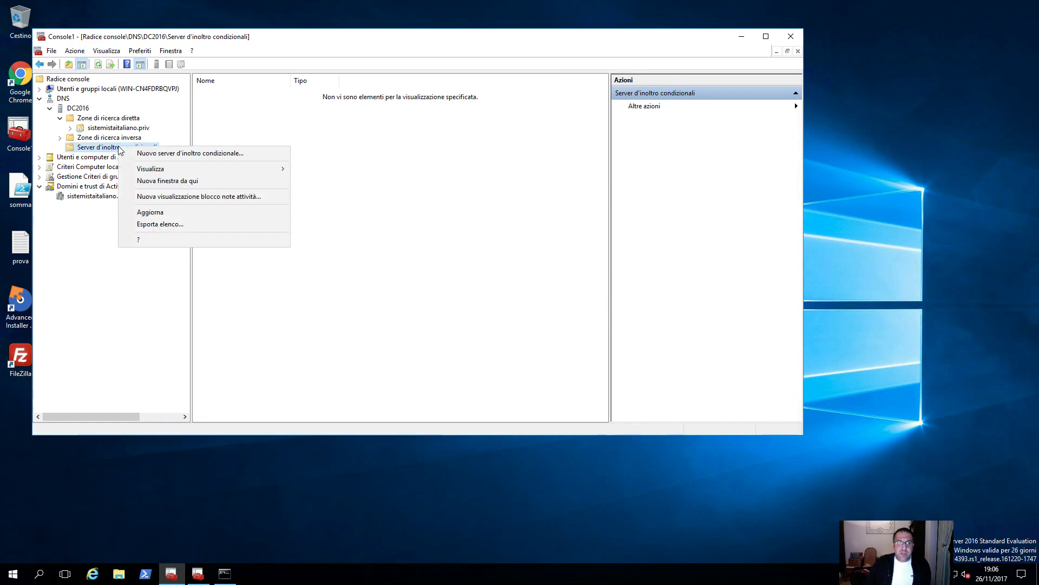
pyautogui.click(150, 151)
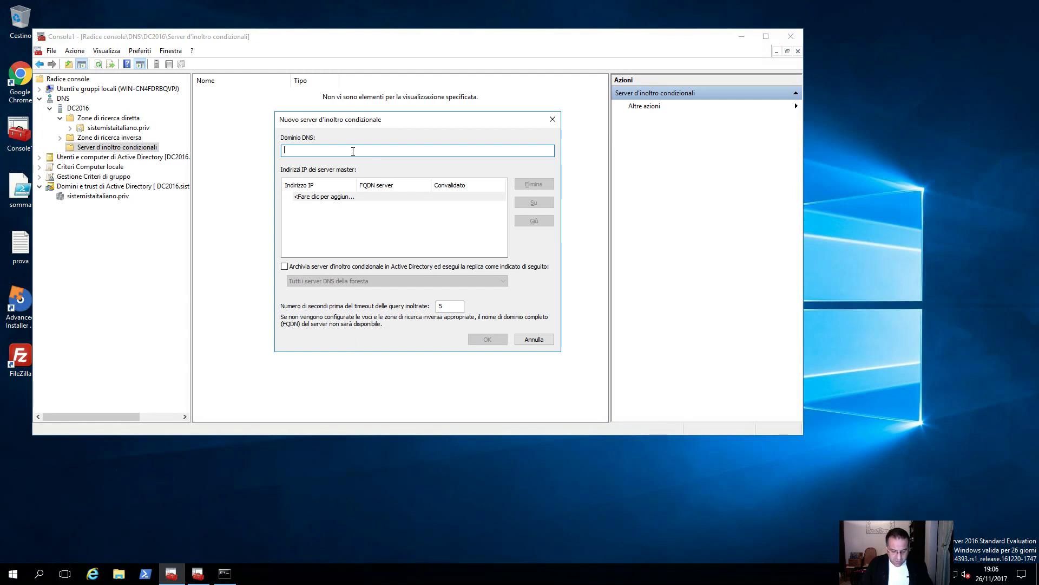
pyautogui.write('dominiosis')
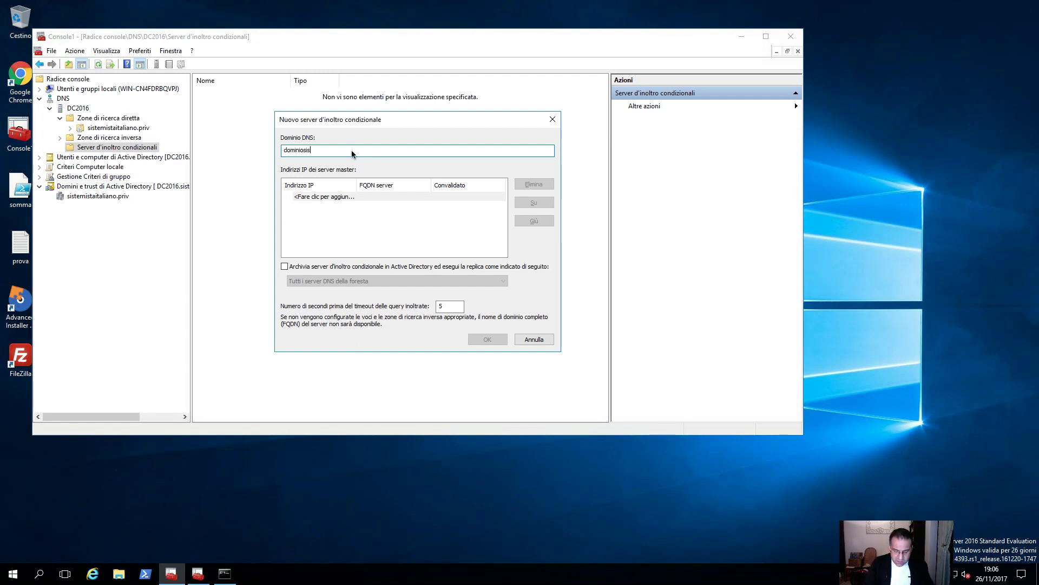
pyautogui.write('temista.priv')
pyautogui.click(338, 197)
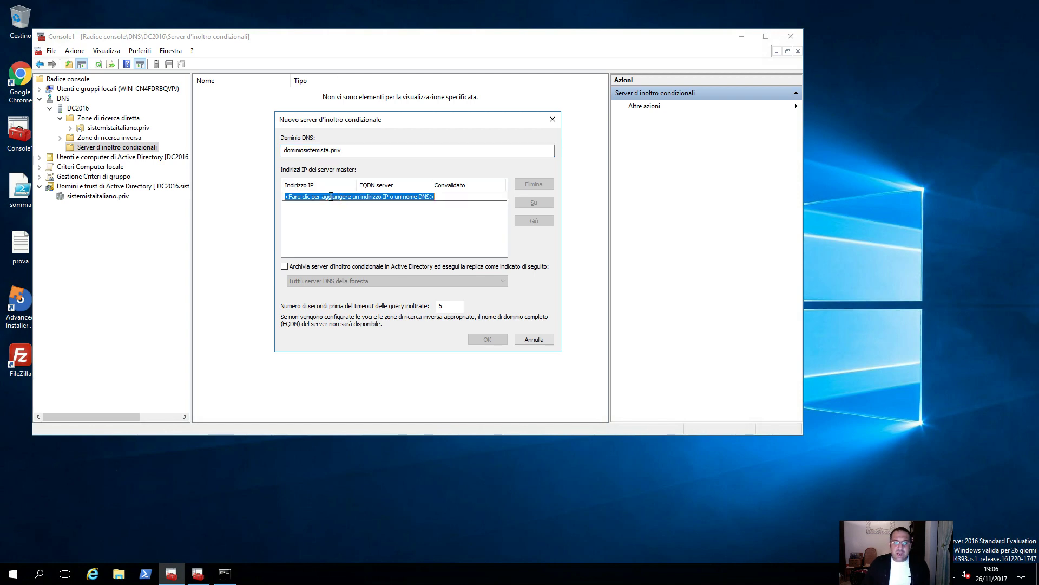
pyautogui.write('19')
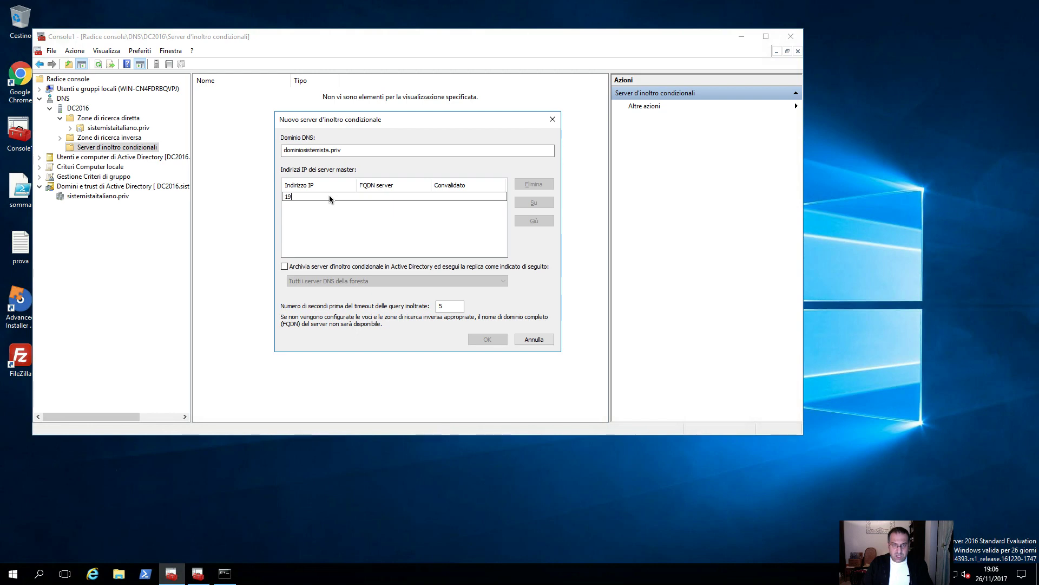
pyautogui.write('2.168.1.')
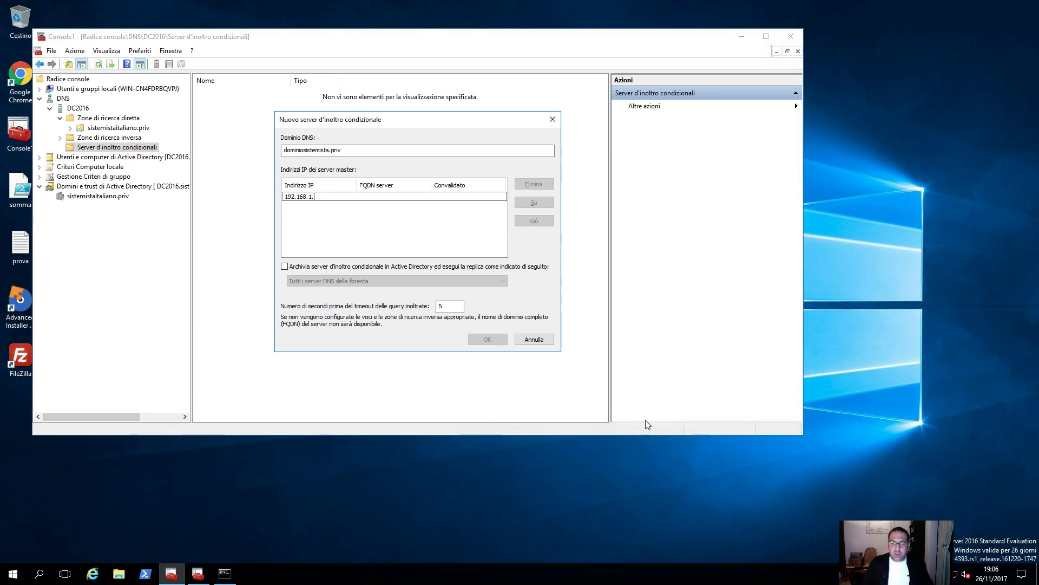
# - Replace the unresolved entry with master server 192.168.1.120 and create the forwarder
pyautogui.click(224, 573)
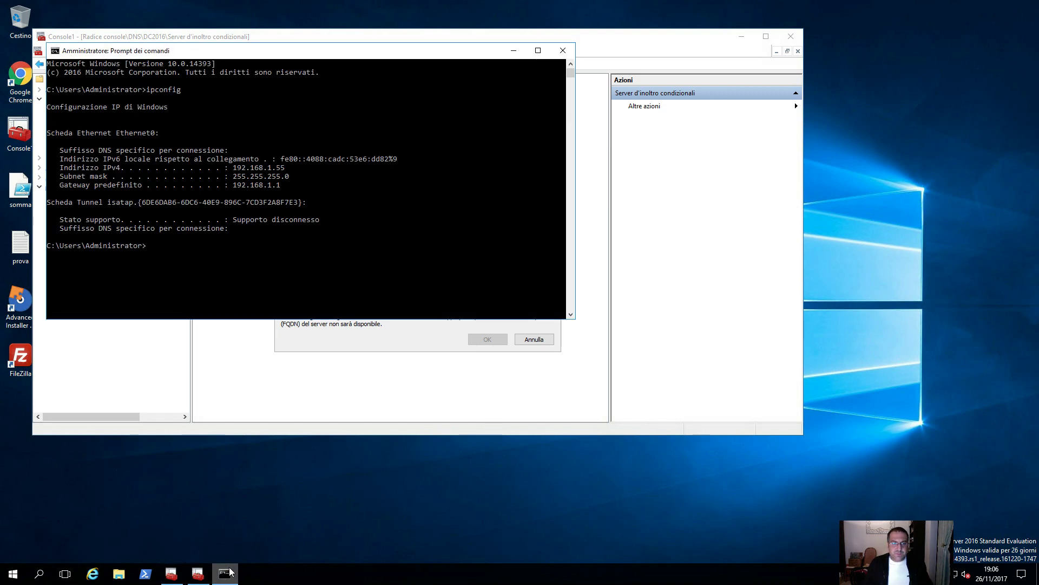
pyautogui.click(272, 325)
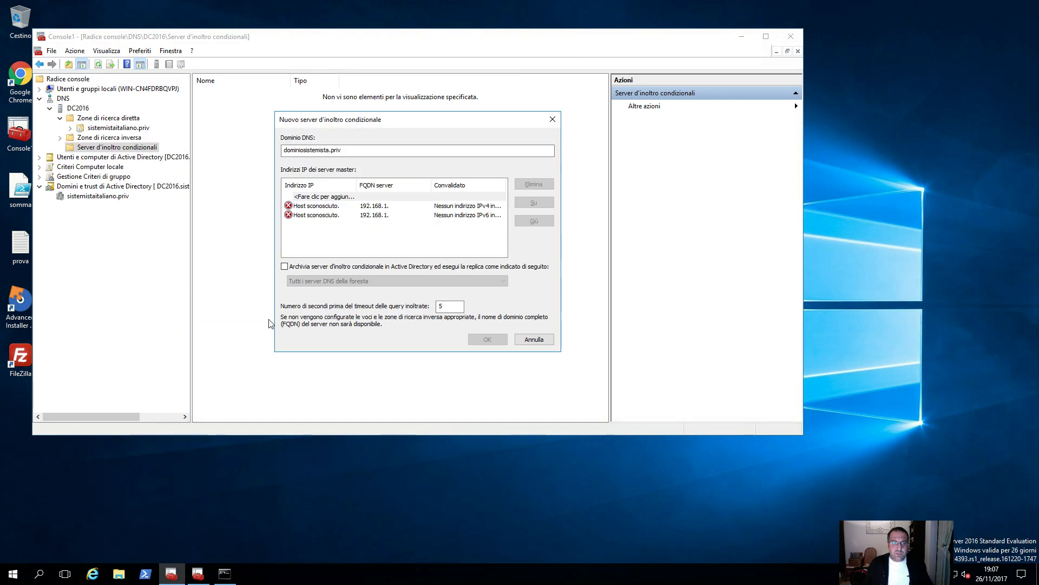
pyautogui.click(336, 206)
pyautogui.click(520, 185)
pyautogui.click(384, 195)
pyautogui.click(346, 197)
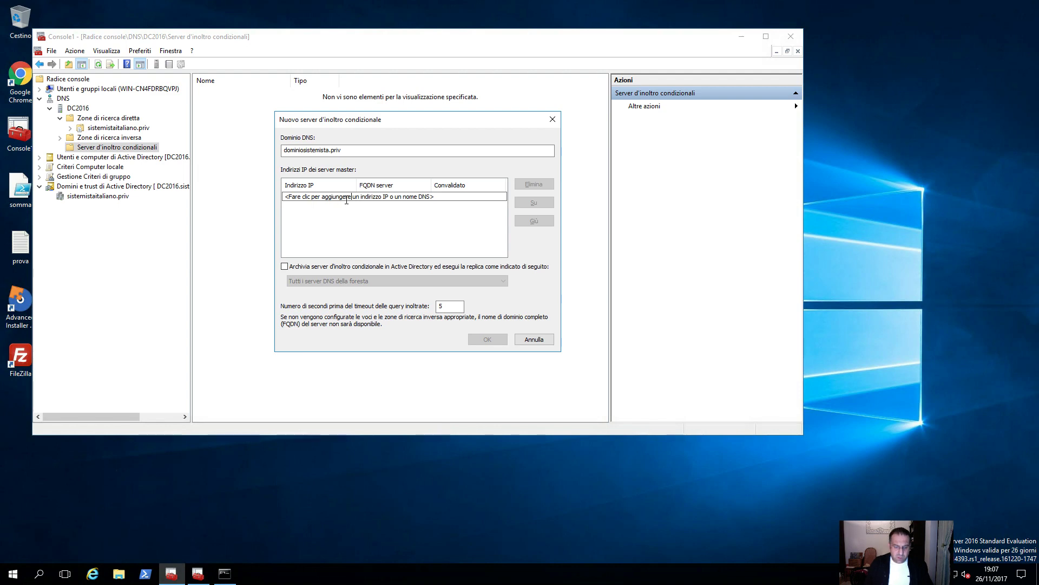
pyautogui.hotkey('ctrl', 'a')
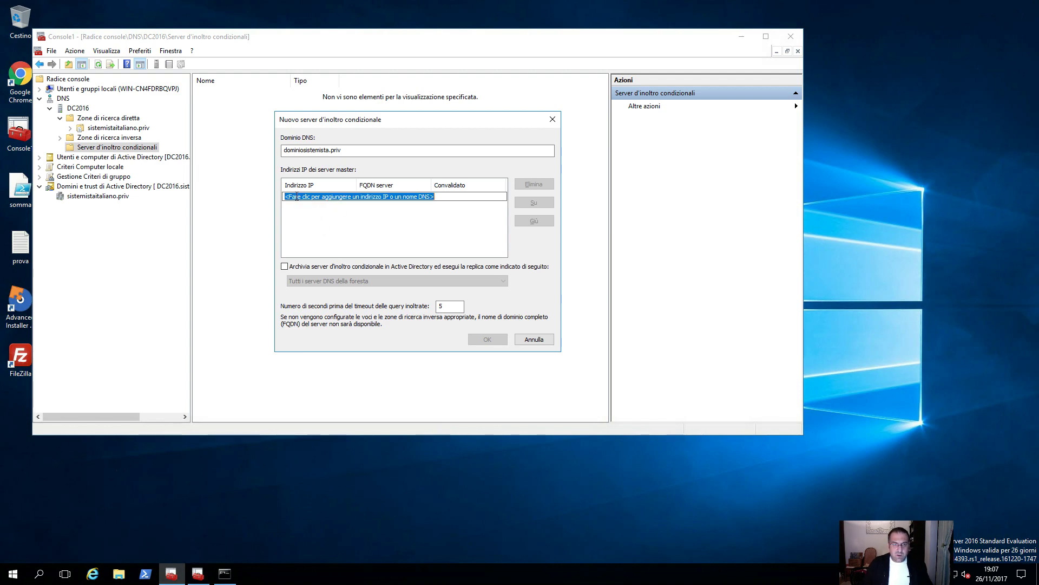
pyautogui.click(297, 197)
pyautogui.doubleClick(296, 197)
pyautogui.click(296, 196)
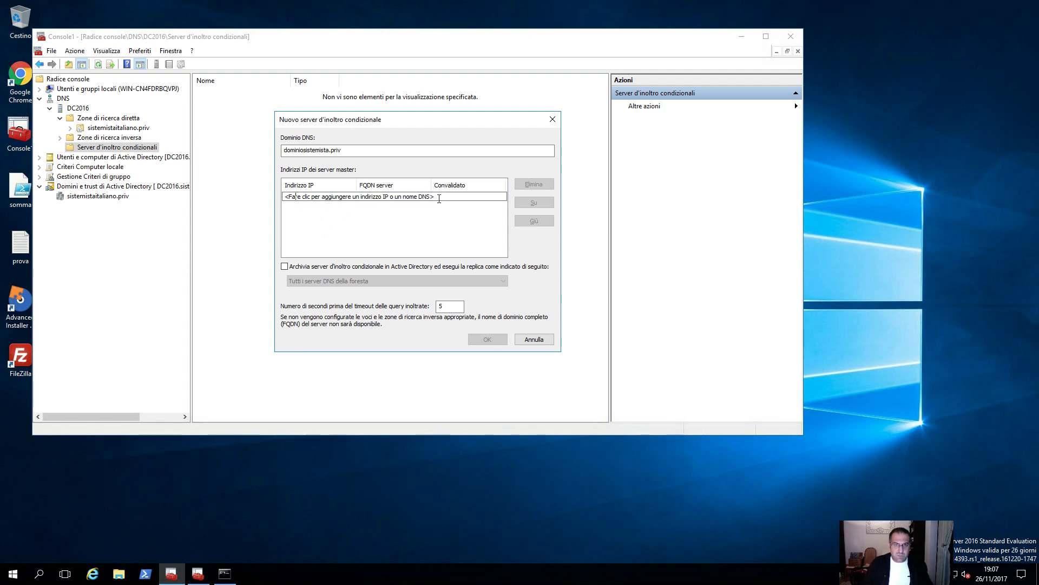
pyautogui.hotkey('ctrl', 'a')
pyautogui.write('192.168.1.120')
pyautogui.press('Return')
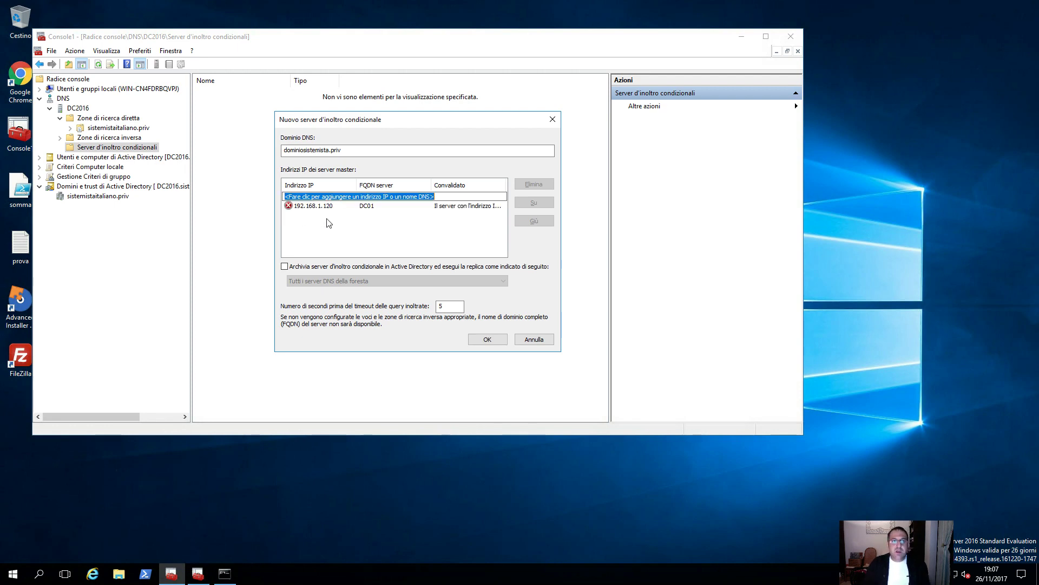
pyautogui.click(489, 340)
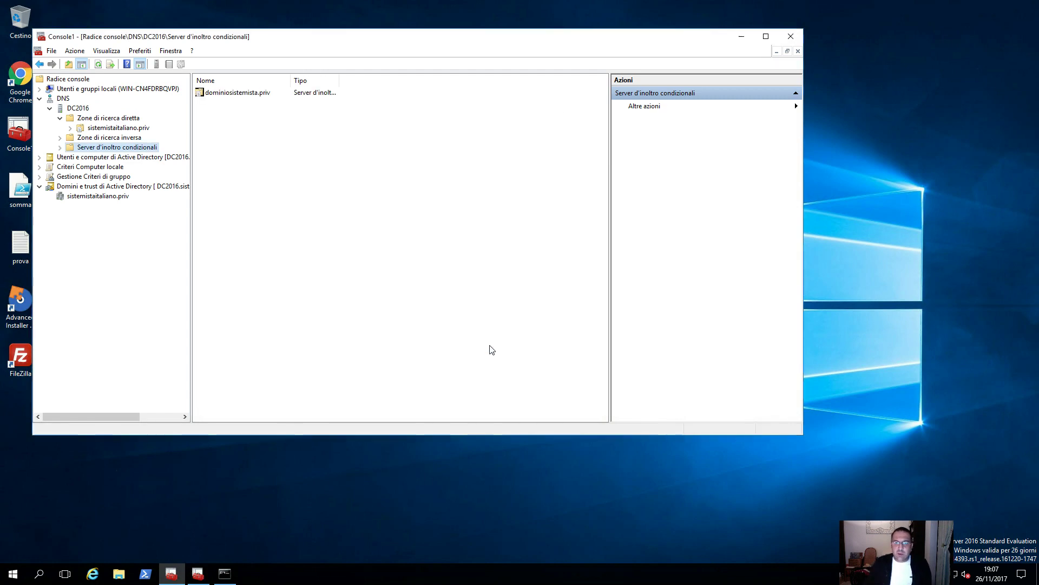
# - Check in the forwarder's properties that 192.168.1.120 validates OK
pyautogui.rightClick(225, 96)
pyautogui.rightClick(115, 149)
pyautogui.click(60, 147)
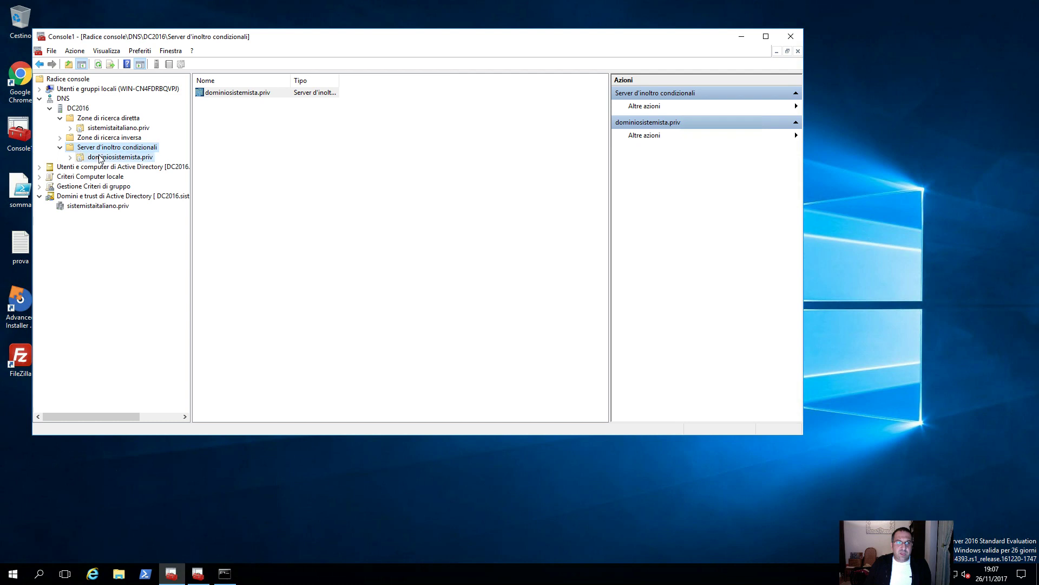
pyautogui.click(99, 158)
pyautogui.rightClick(99, 157)
pyautogui.click(145, 248)
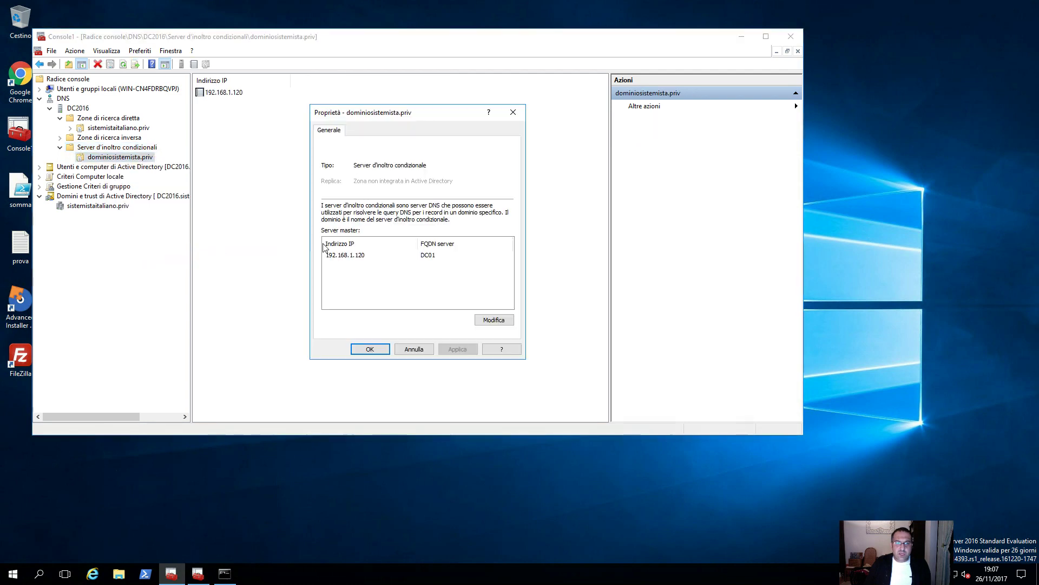
pyautogui.click(496, 320)
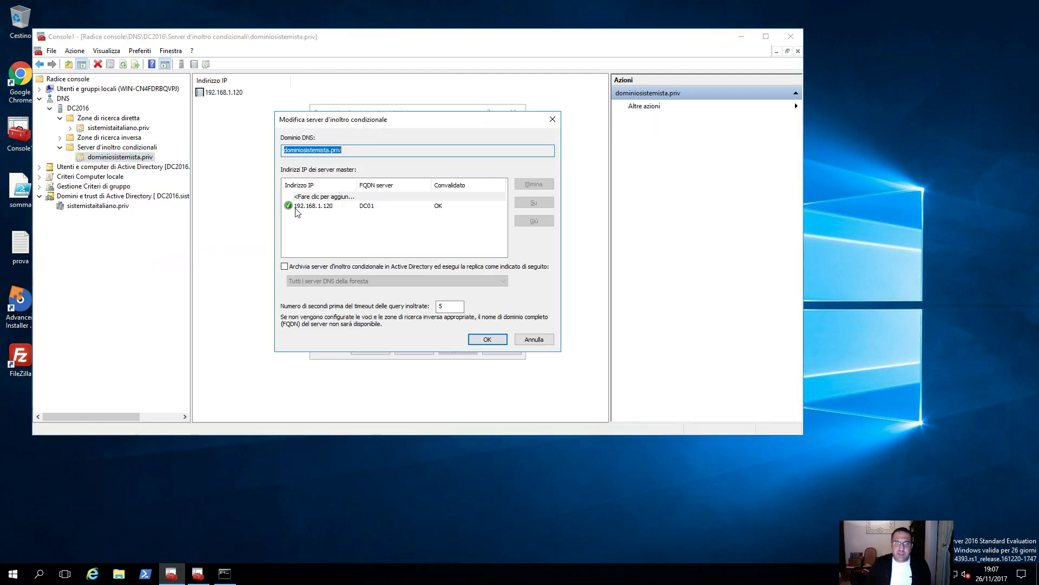
pyautogui.click(488, 339)
pyautogui.click(370, 348)
# - Switch from the WINDOWS 2016 session to the DC01 session
pyautogui.moveTo(54, 3)
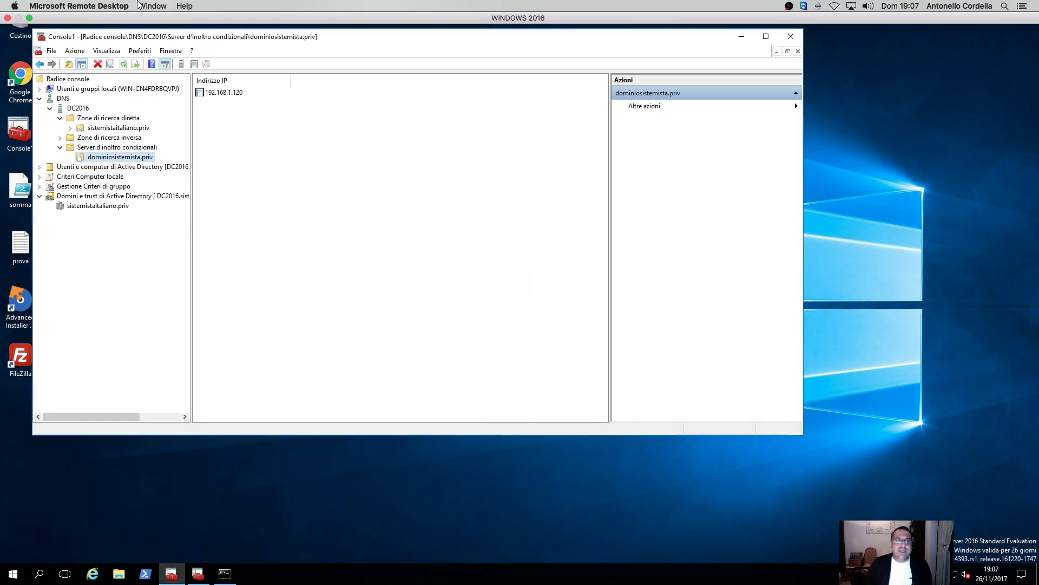
pyautogui.click(31, 20)
pyautogui.click(223, 42)
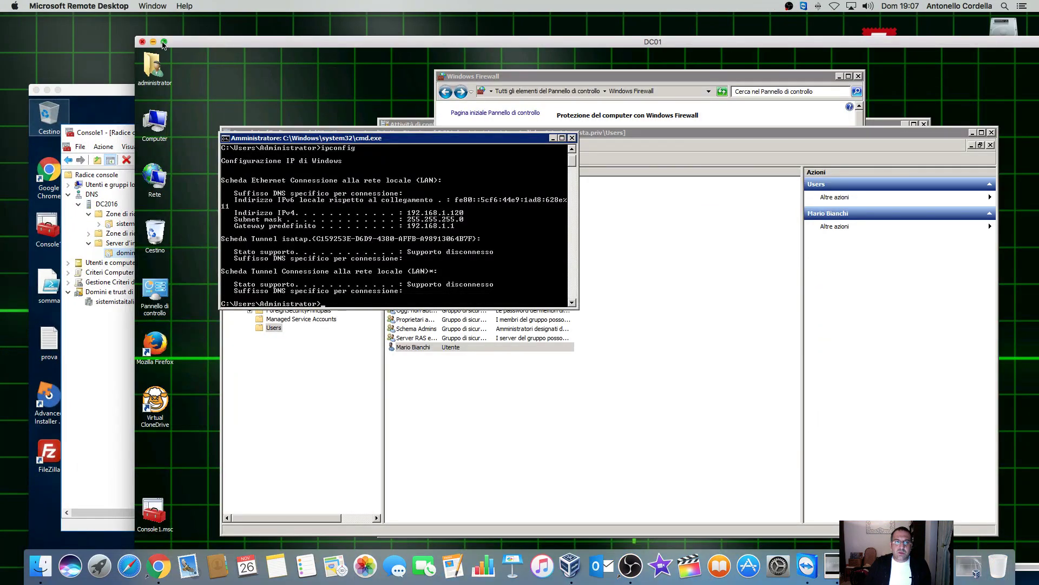
# - On DC01, create a conditional forwarder for sistemistaitaliano.priv with master server 192.168.1.55
pyautogui.click(164, 42)
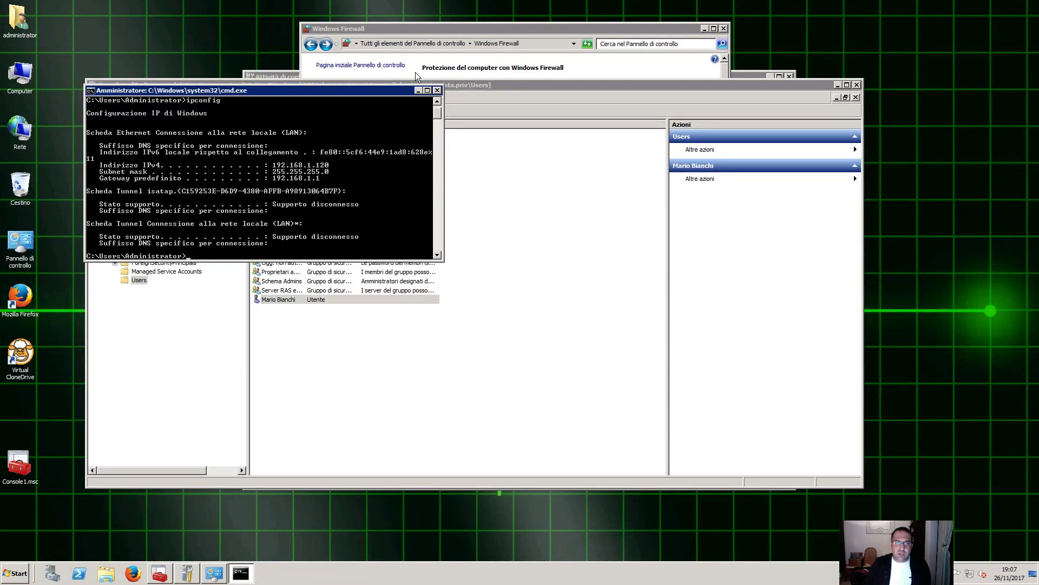
pyautogui.click(418, 90)
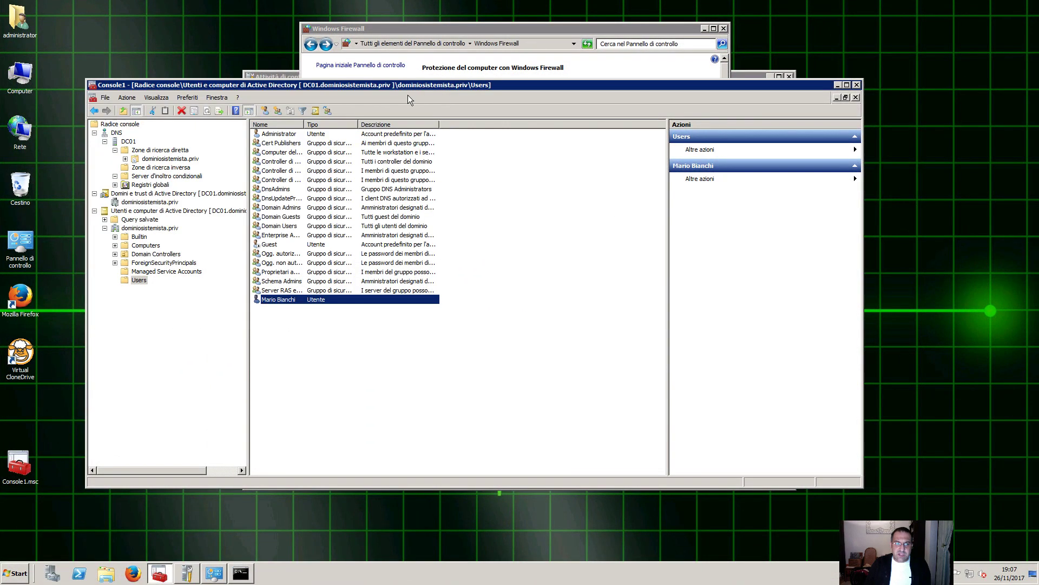
pyautogui.click(154, 229)
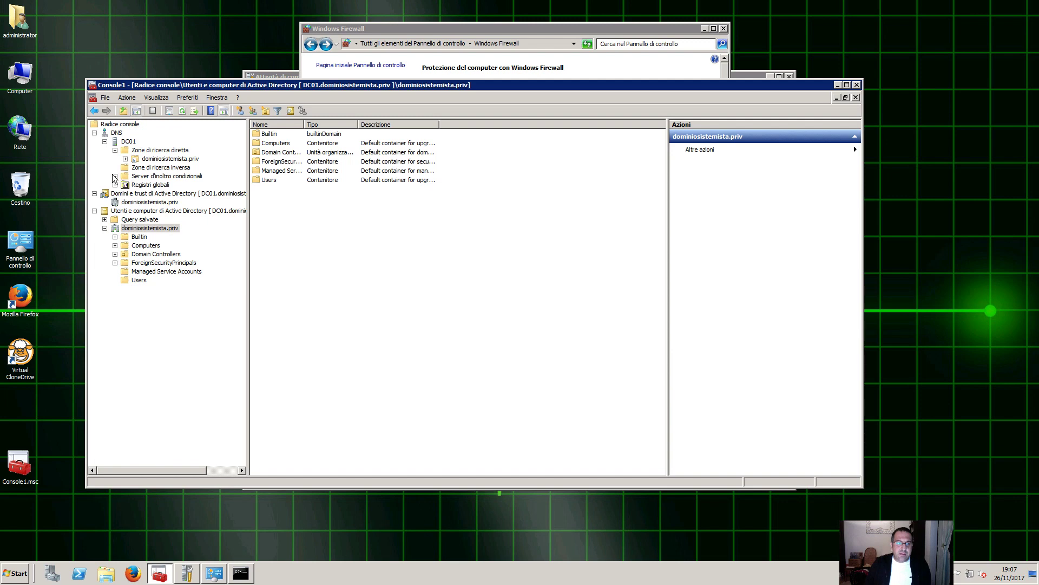
pyautogui.rightClick(162, 176)
pyautogui.click(189, 179)
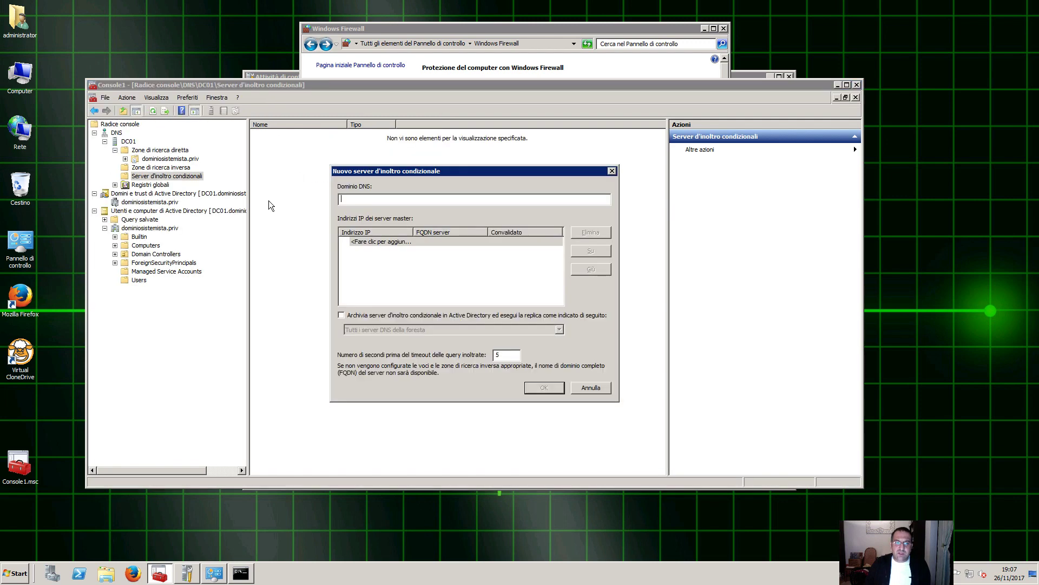
pyautogui.write('sistemist')
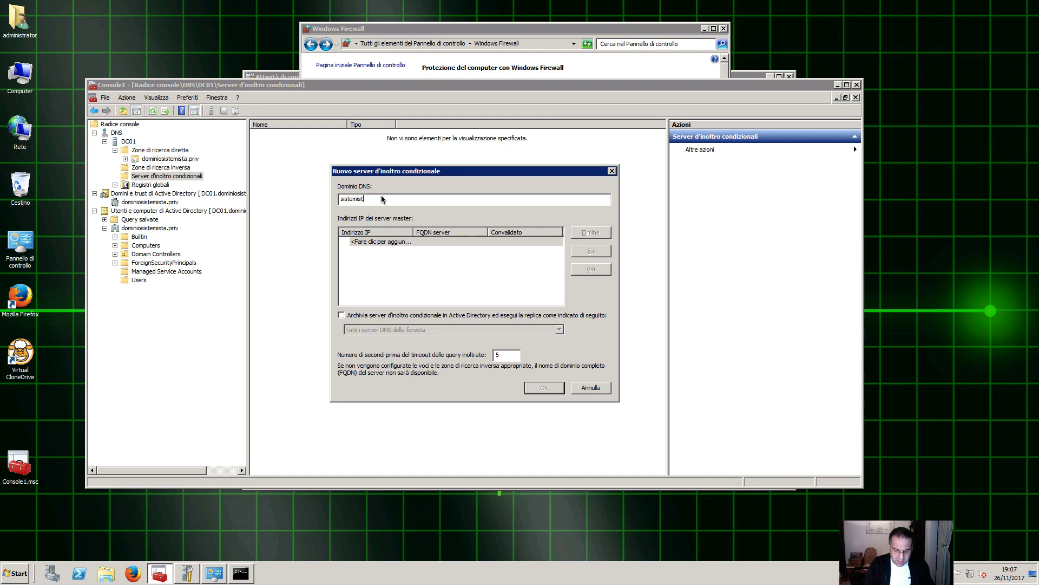
pyautogui.write('aitaliano.priv')
pyautogui.click(384, 242)
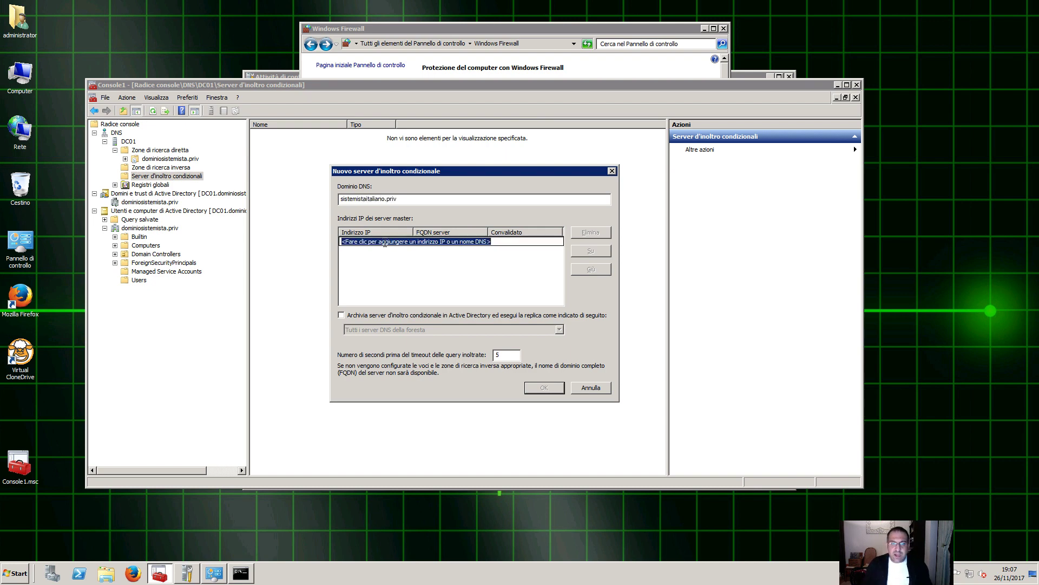
pyautogui.write('192.168.1.')
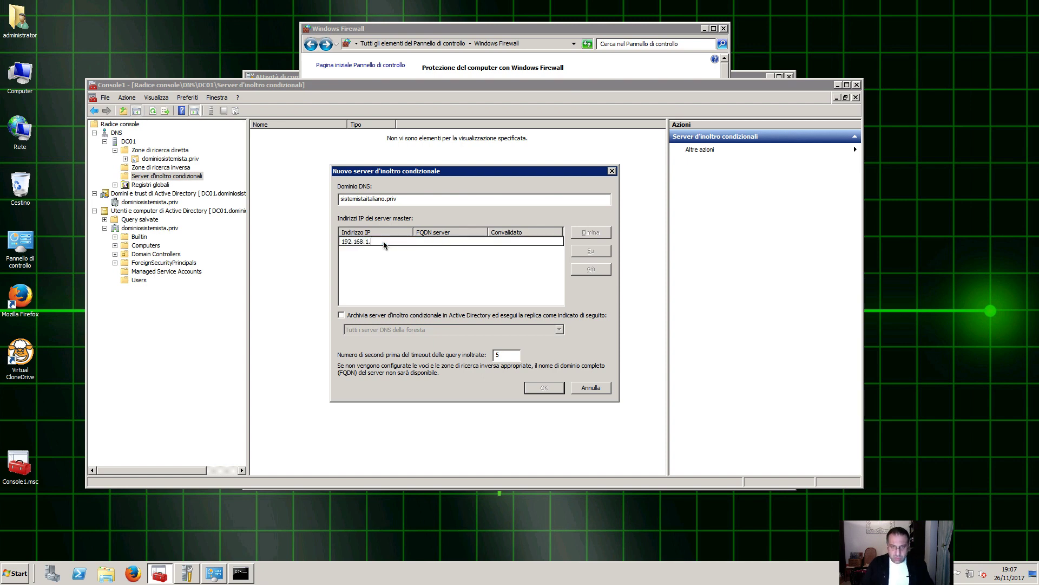
pyautogui.press('Return')
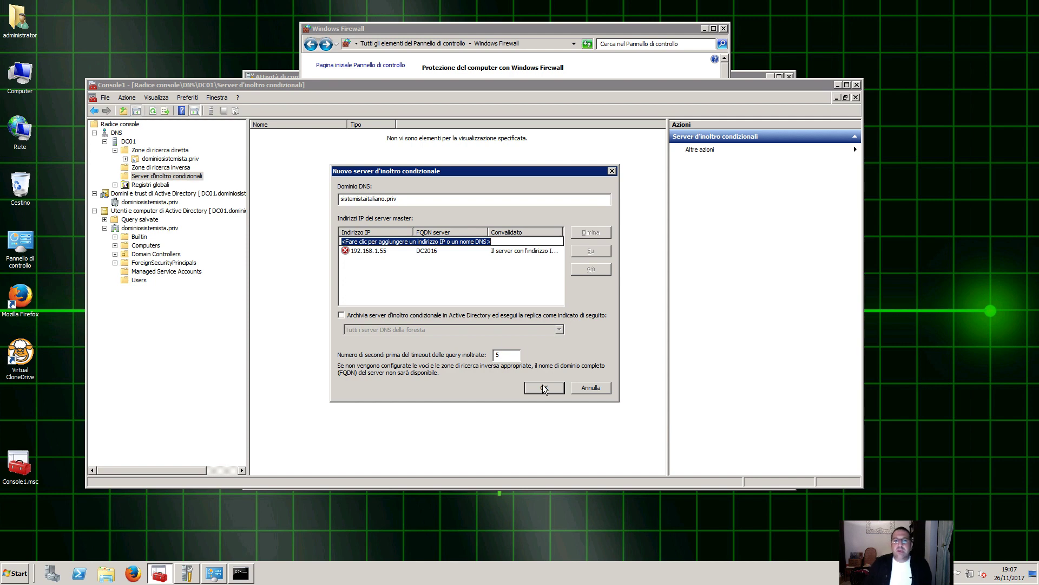
pyautogui.click(544, 388)
# - Verify in its properties that 192.168.1.55 validates as DC2016, and restore the command window
pyautogui.click(157, 184)
pyautogui.rightClick(155, 184)
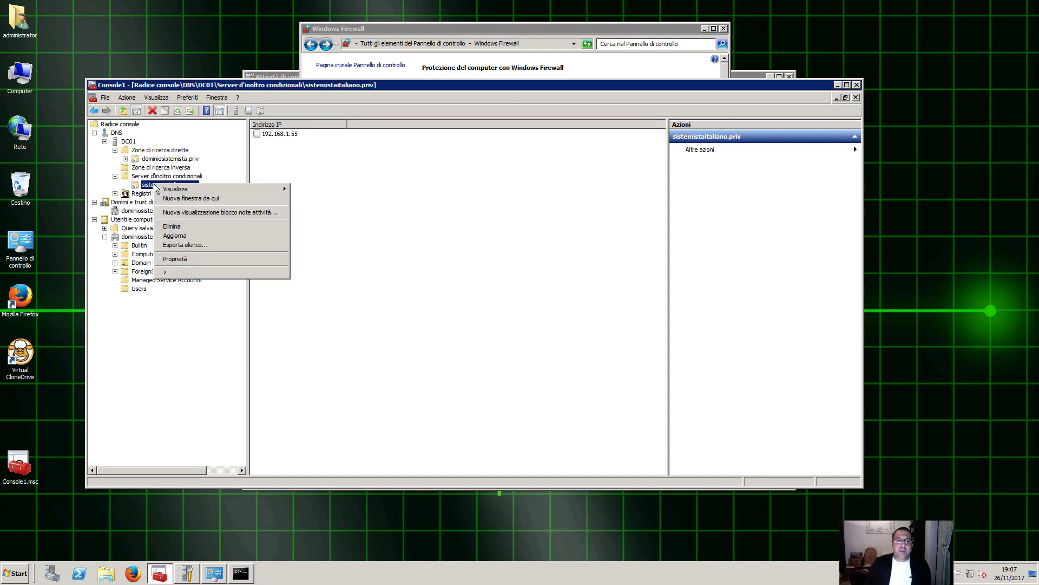
pyautogui.click(190, 262)
pyautogui.click(397, 306)
pyautogui.click(534, 373)
pyautogui.click(353, 246)
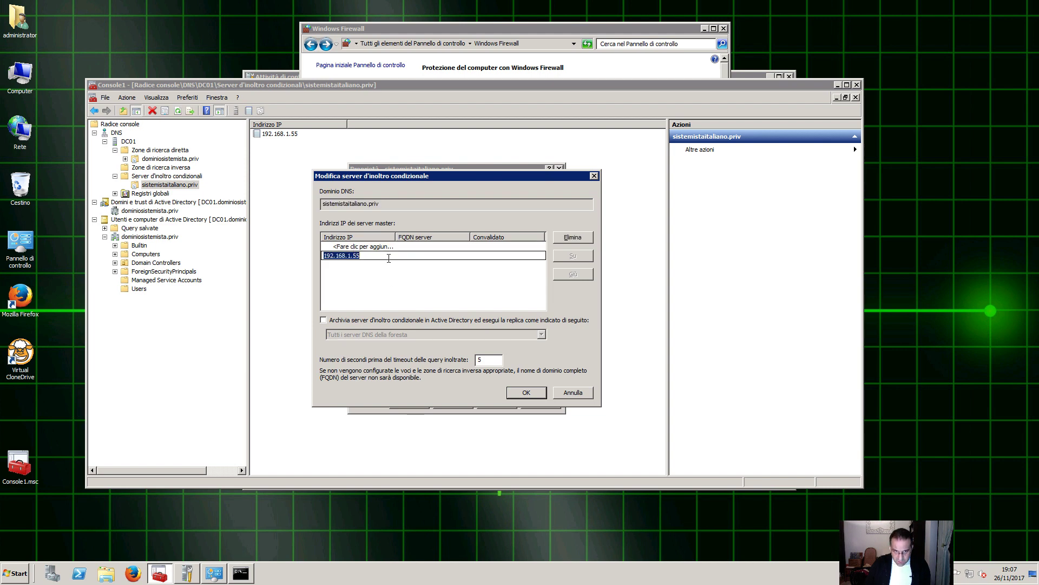
pyautogui.click(523, 392)
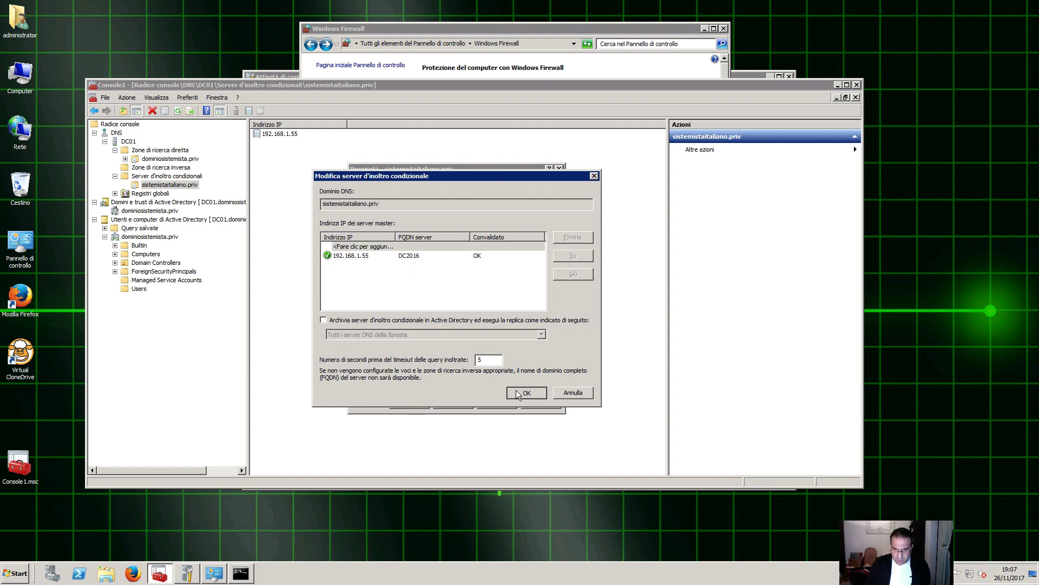
pyautogui.click(409, 403)
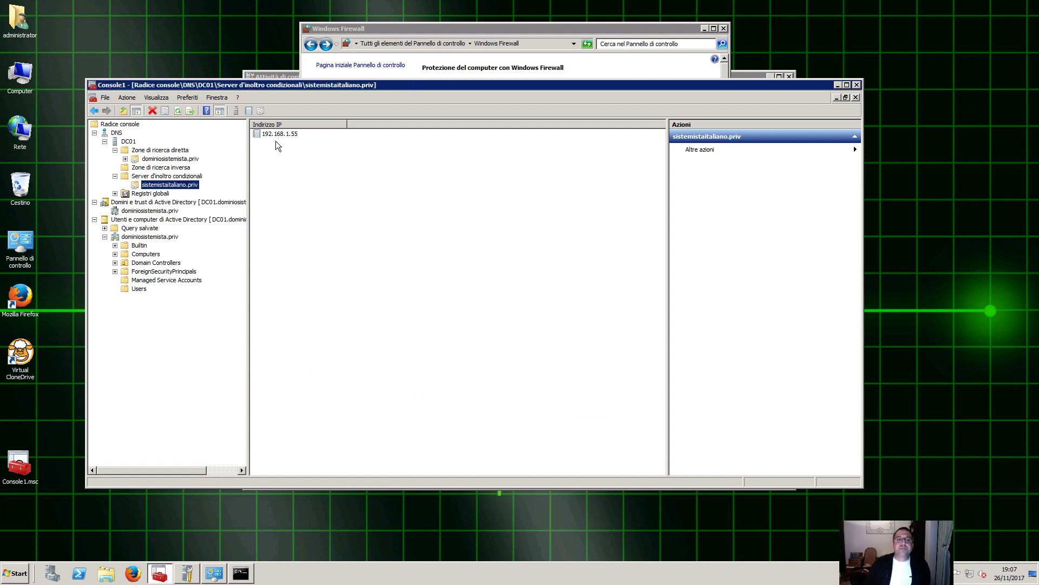
pyautogui.click(242, 573)
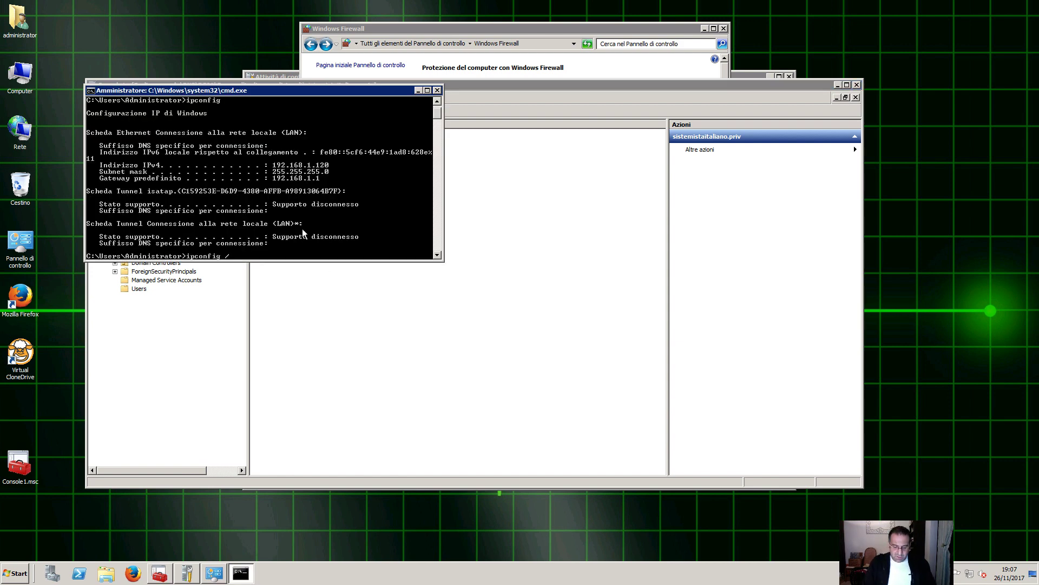
# - Flush DC01's DNS cache with ipconfig /flushdns and switch to the full-screen Windows 2016 session
pyautogui.write('ipconfig /flushdns')
pyautogui.press('Return')
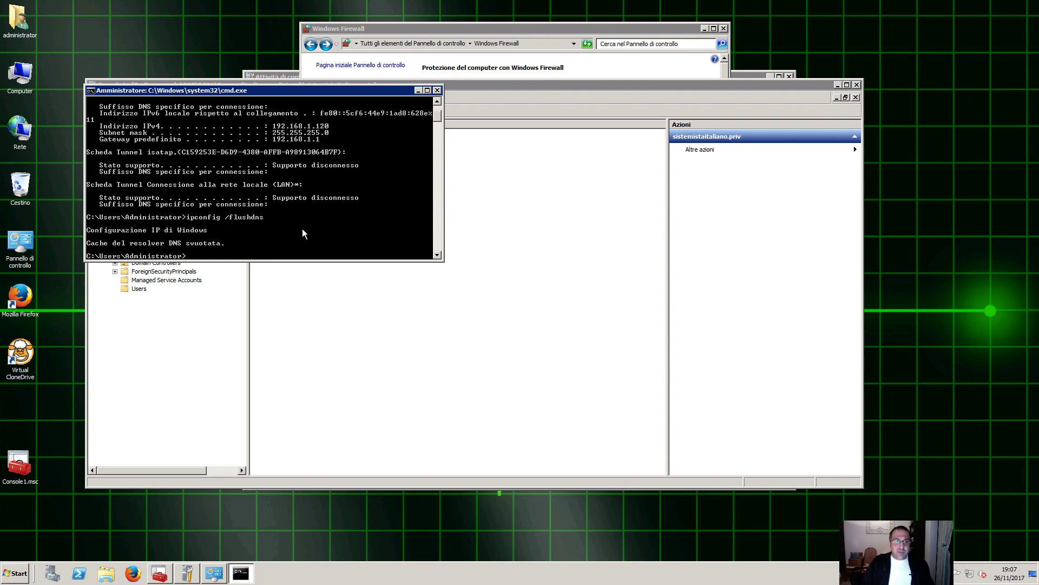
pyautogui.moveTo(80, 3)
pyautogui.click(30, 18)
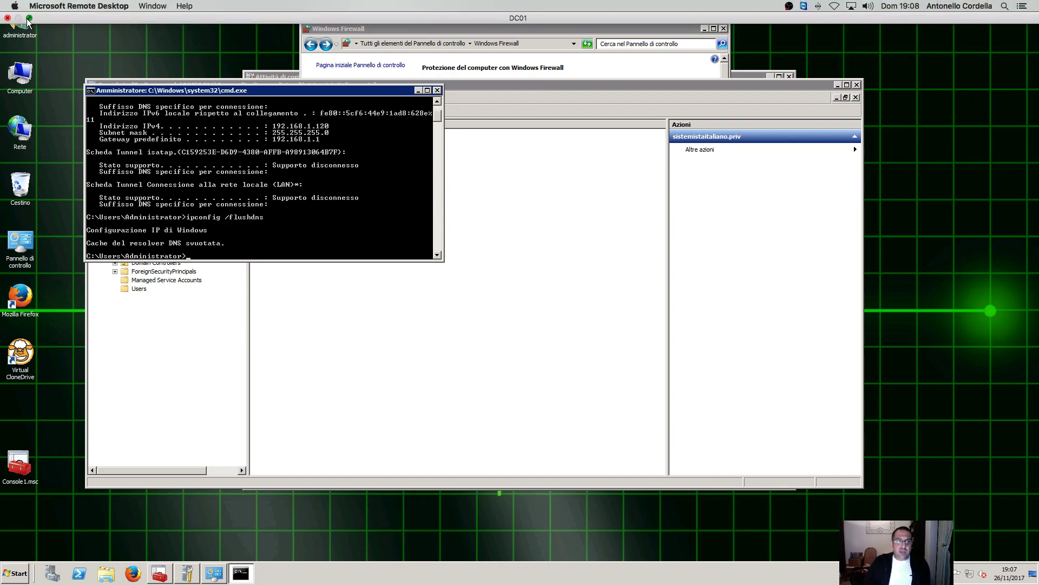
pyautogui.click(122, 93)
pyautogui.moveTo(121, 93); pyautogui.dragTo(139, 57)
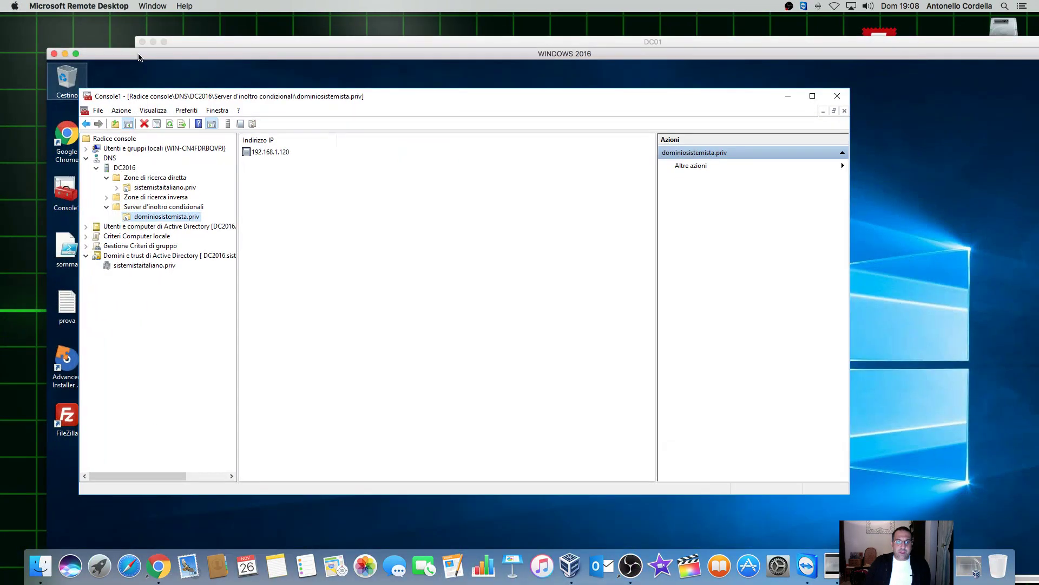
pyautogui.click(76, 56)
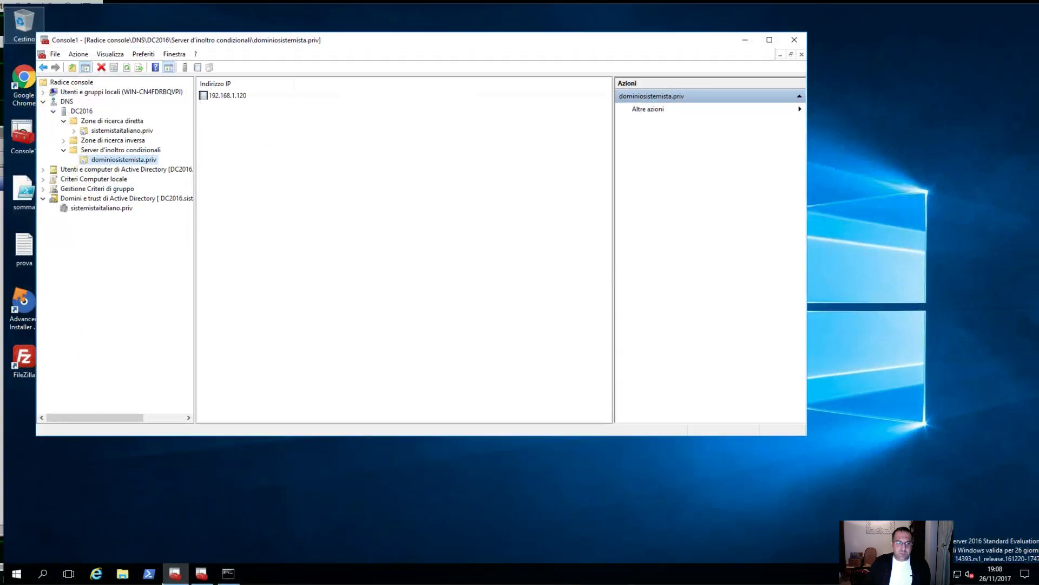
# - Run ipconfig /flushdns in the Windows 2016 command prompt
pyautogui.click(225, 574)
pyautogui.click(278, 271)
pyautogui.press('Return')
pyautogui.write('ipconfig /flushdns')
pyautogui.press('Return')
pyautogui.press('Return')
pyautogui.press('Return')
pyautogui.press('Return')
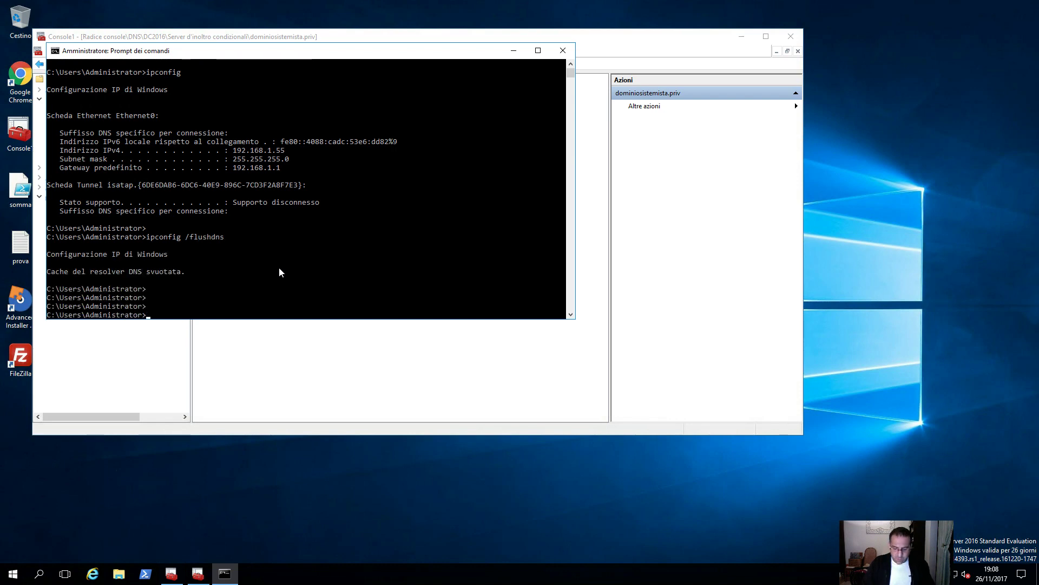
# - Ping dominiosistemista.priv and confirm it resolves to 192.168.1.120
pyautogui.write('ping dominiosistemista.priv')
pyautogui.press('Return')
pyautogui.moveTo(225, 288); pyautogui.dragTo(257, 289)
pyautogui.click(269, 290)
pyautogui.rightClick(269, 290)
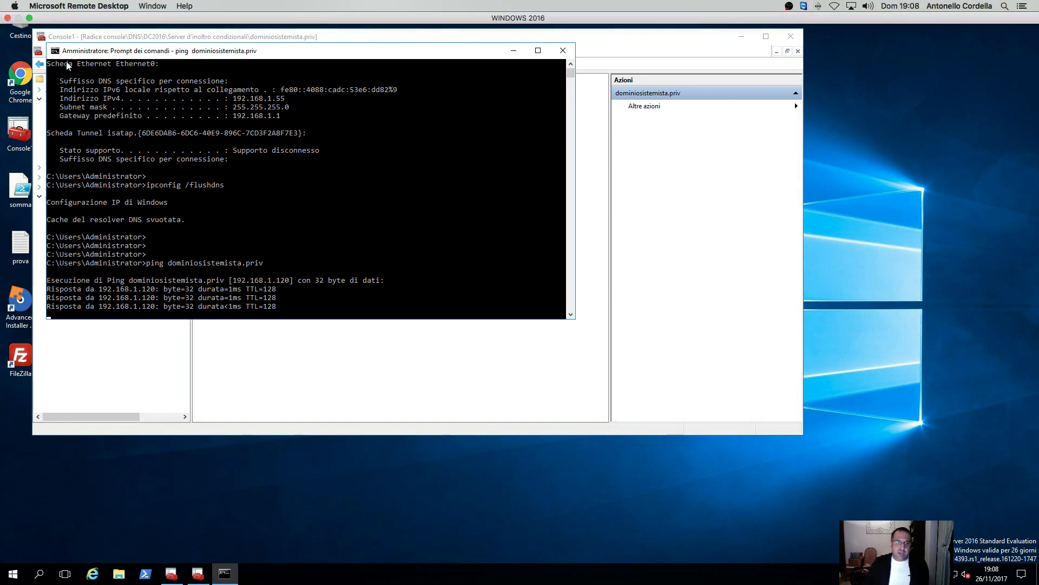
pyautogui.click(204, 175)
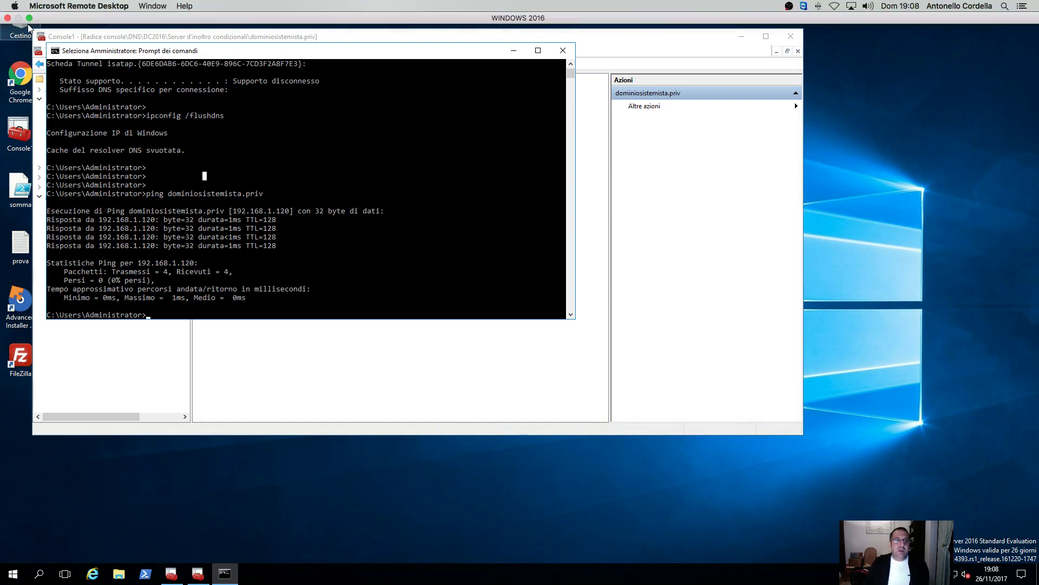
# - Back on DC01, ping sistemistaitaliano.priv
pyautogui.click(36, 23)
pyautogui.click(231, 41)
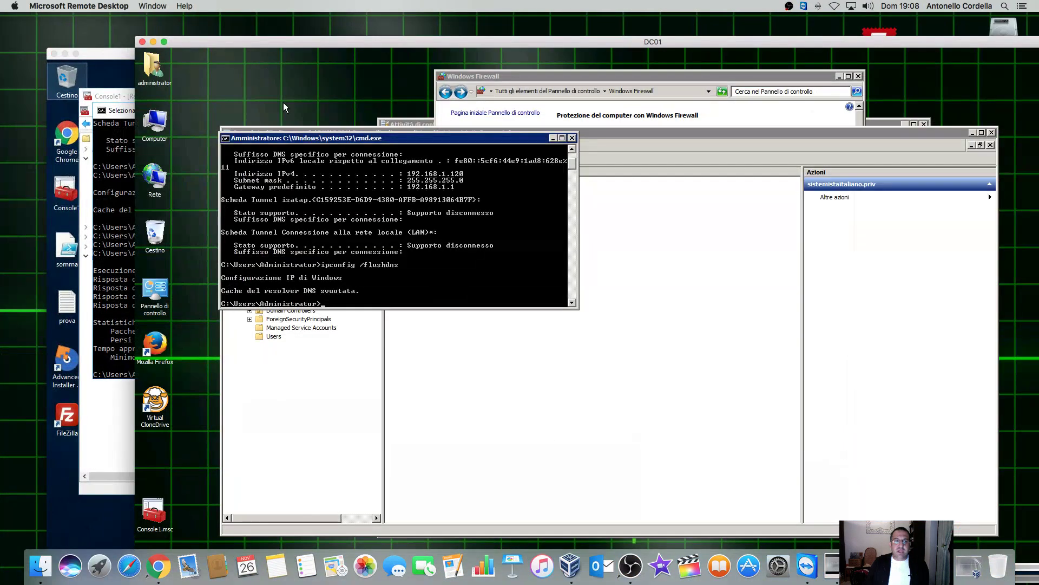
pyautogui.write('ping')
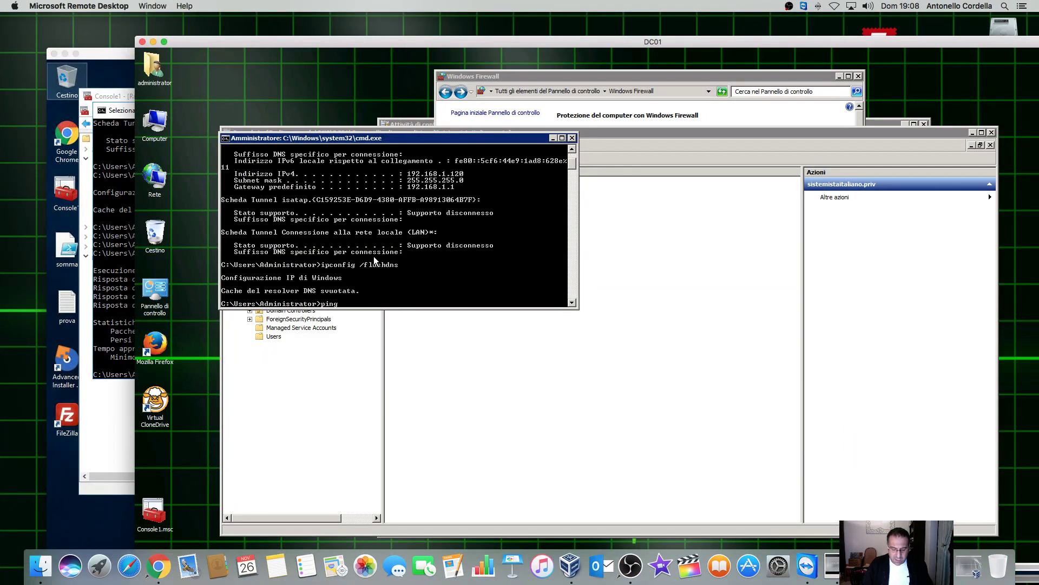
pyautogui.write(' sistemista')
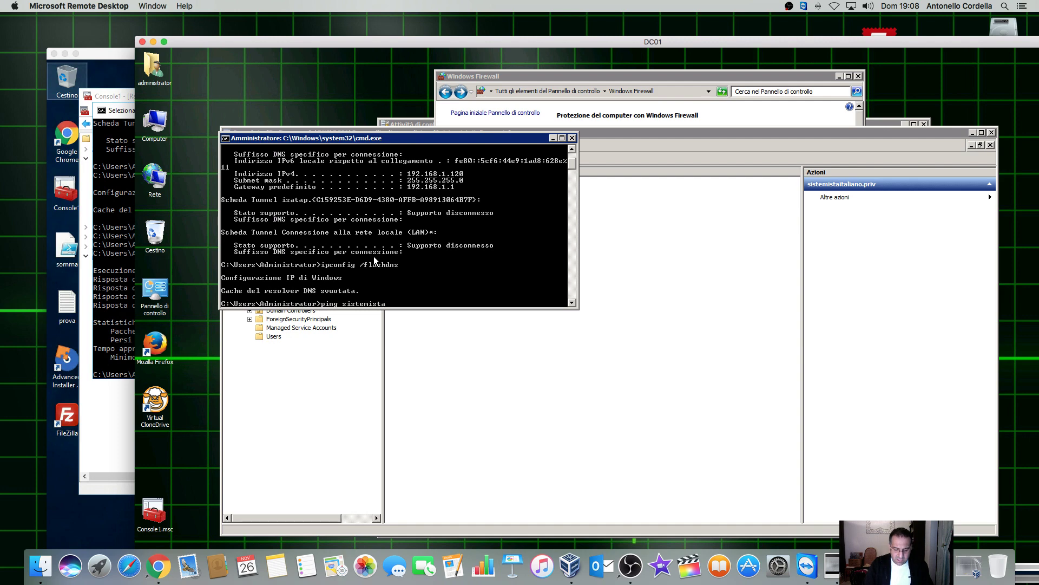
pyautogui.write('italiano.priv')
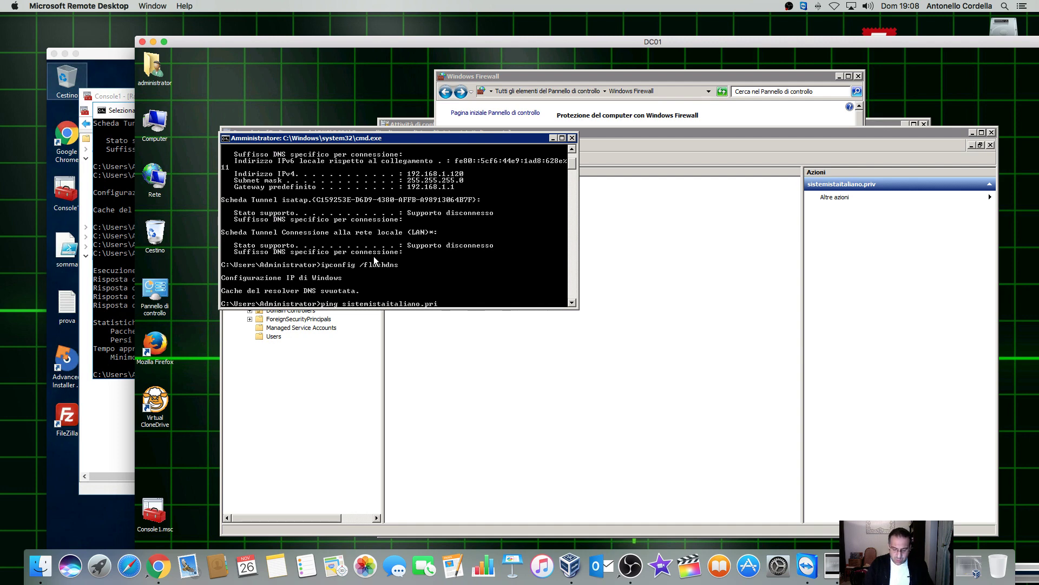
pyautogui.press('Return')
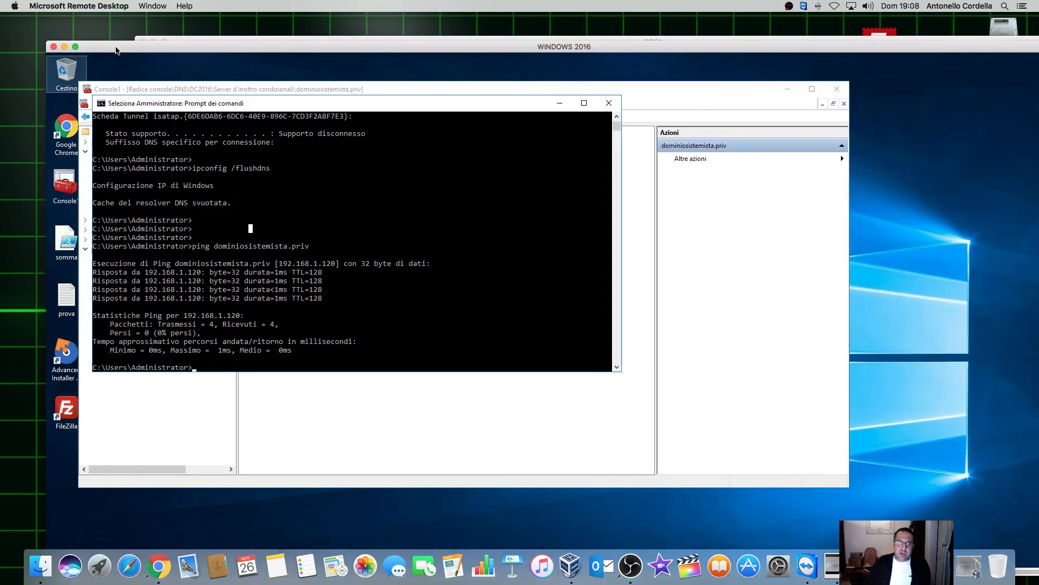
# - Add the Active Directory Domains and Trusts snap-in to Console1 on Windows 2016
pyautogui.click(118, 54)
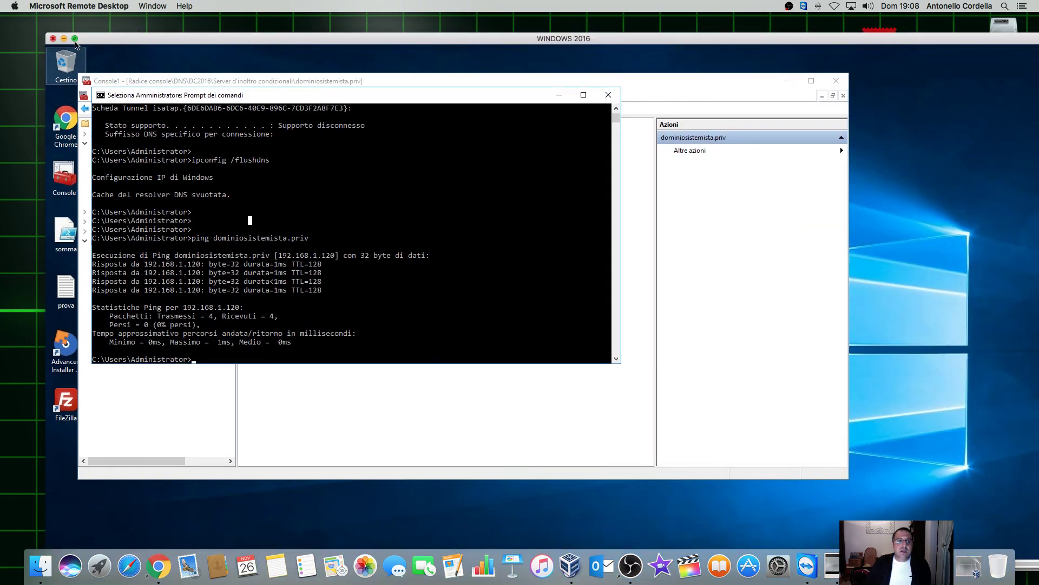
pyautogui.click(75, 39)
pyautogui.click(628, 47)
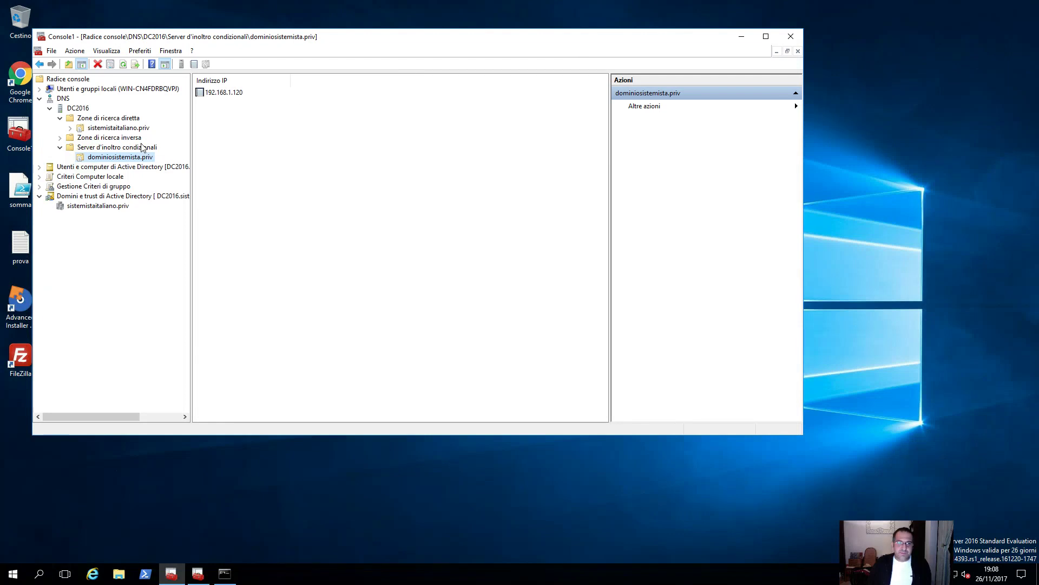
pyautogui.click(40, 98)
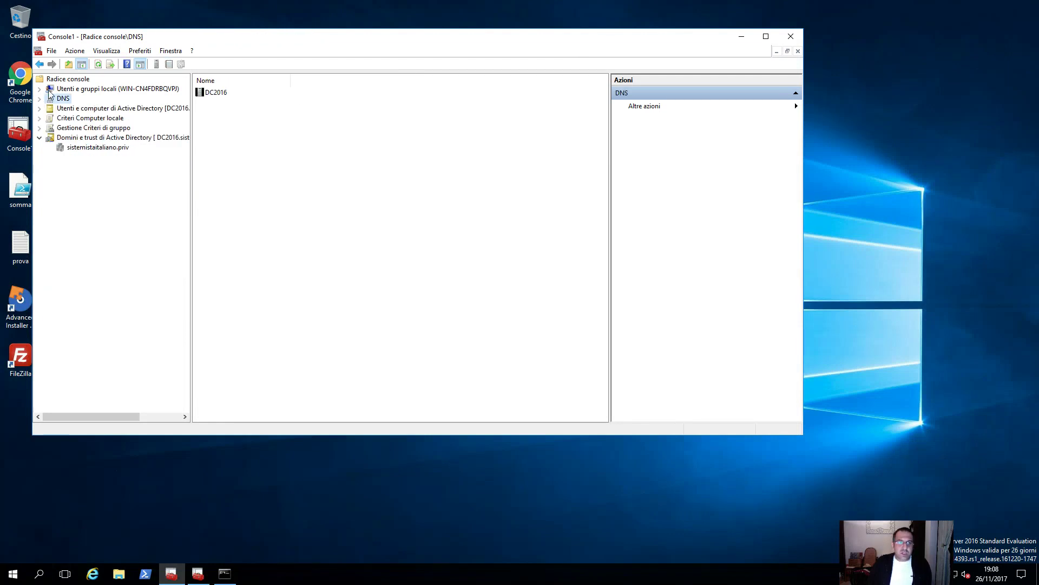
pyautogui.click(53, 52)
pyautogui.click(92, 116)
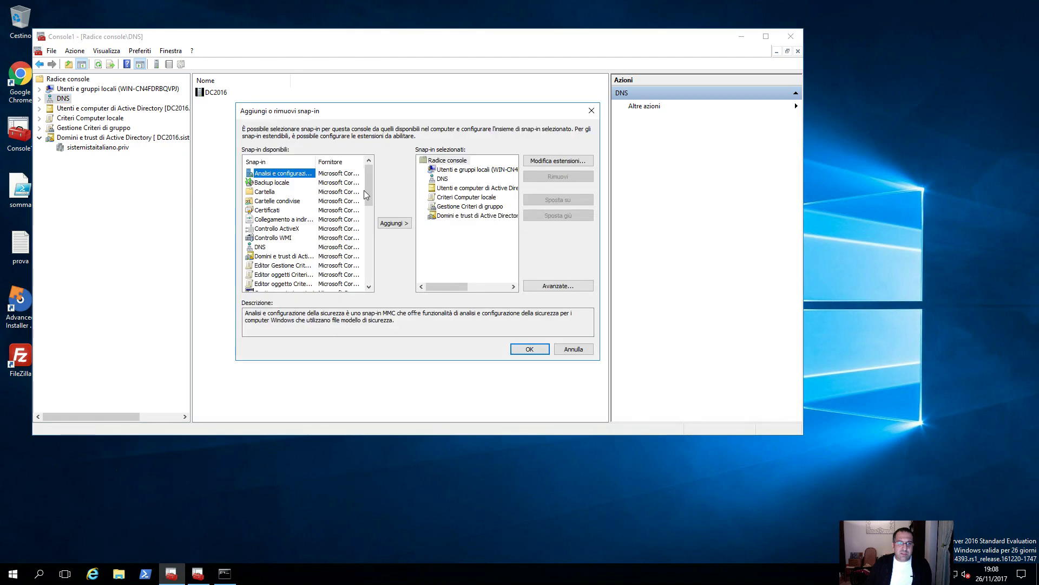
pyautogui.click(451, 216)
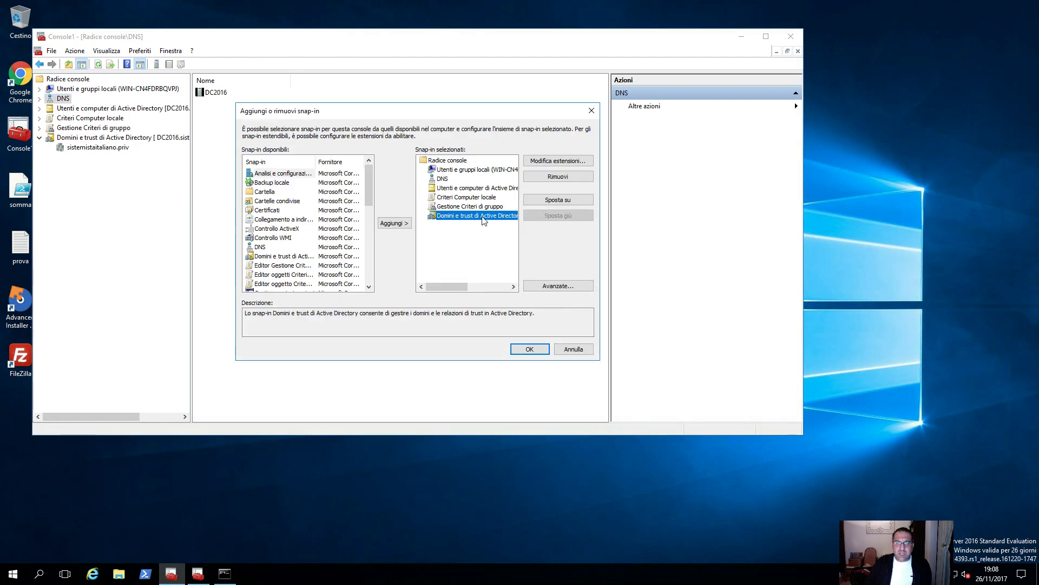
pyautogui.click(589, 351)
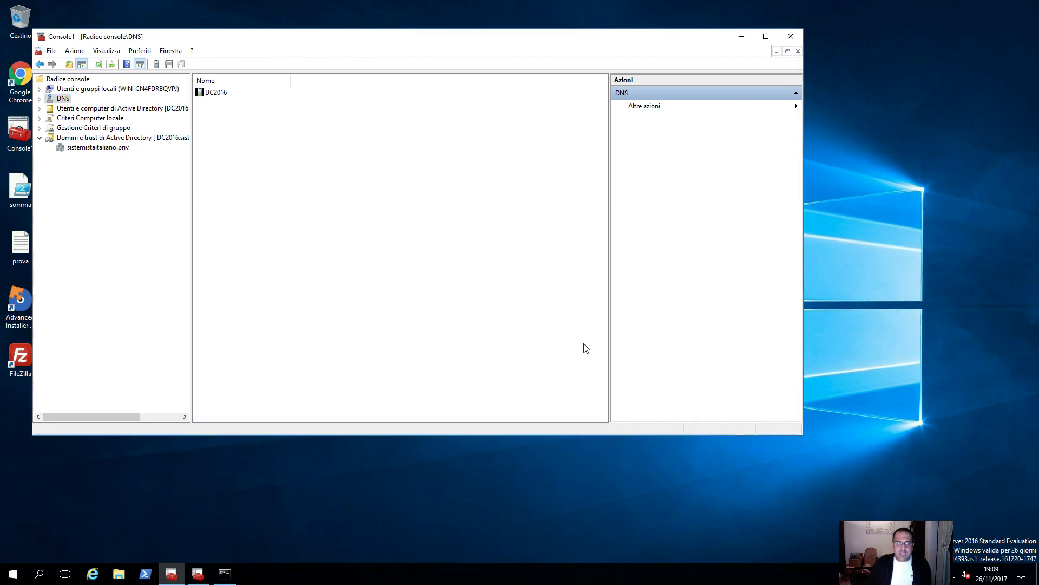
# - Open the properties of the sistemistaitaliano.priv domain
pyautogui.click(89, 140)
pyautogui.click(114, 147)
pyautogui.rightClick(115, 151)
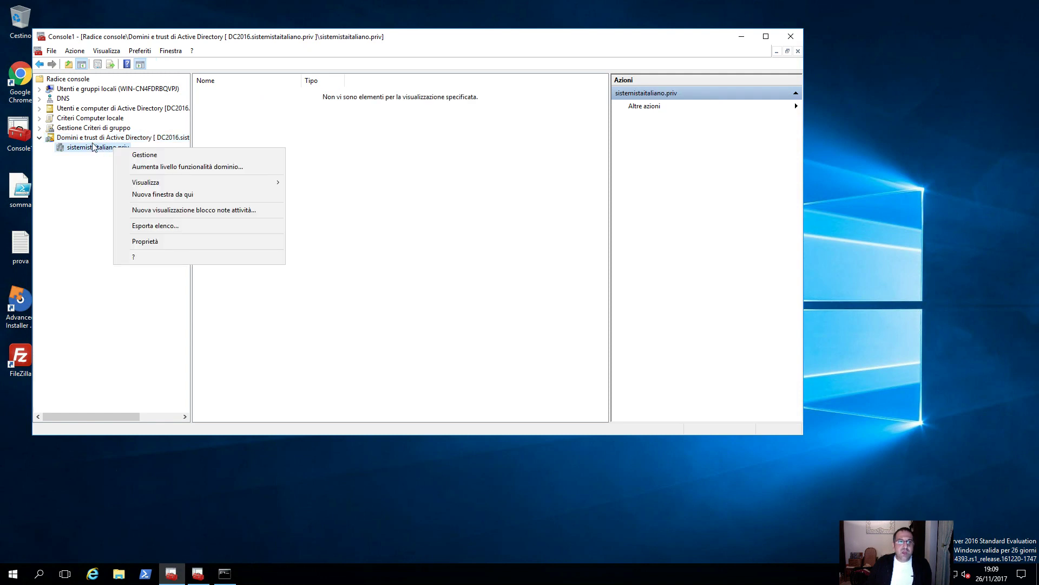
pyautogui.click(160, 242)
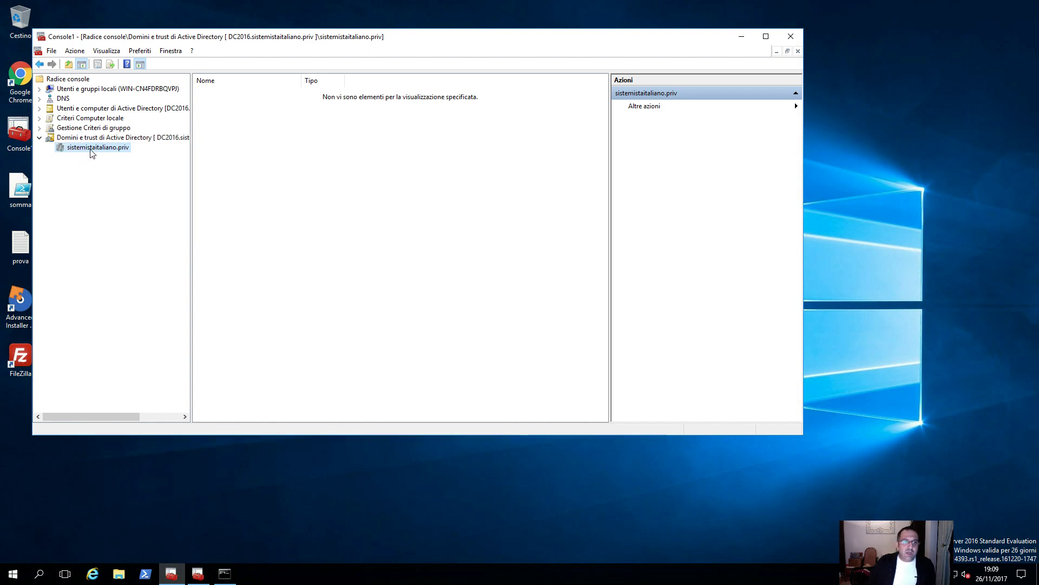
pyautogui.rightClick(91, 149)
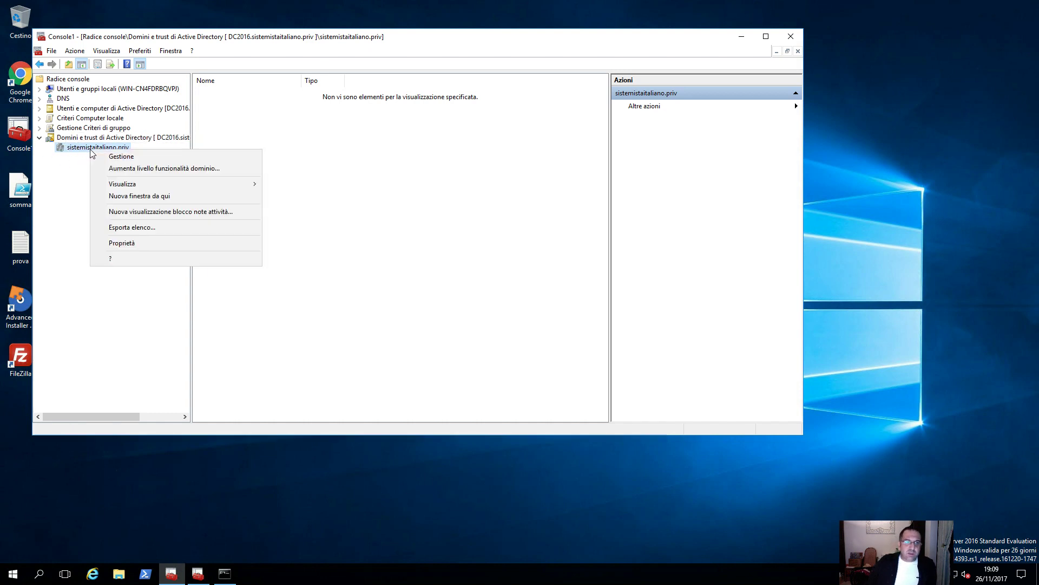
pyautogui.click(145, 244)
# - From the Trusts tab, start a new two-way forest trust with dominiosistemista.priv
pyautogui.click(355, 132)
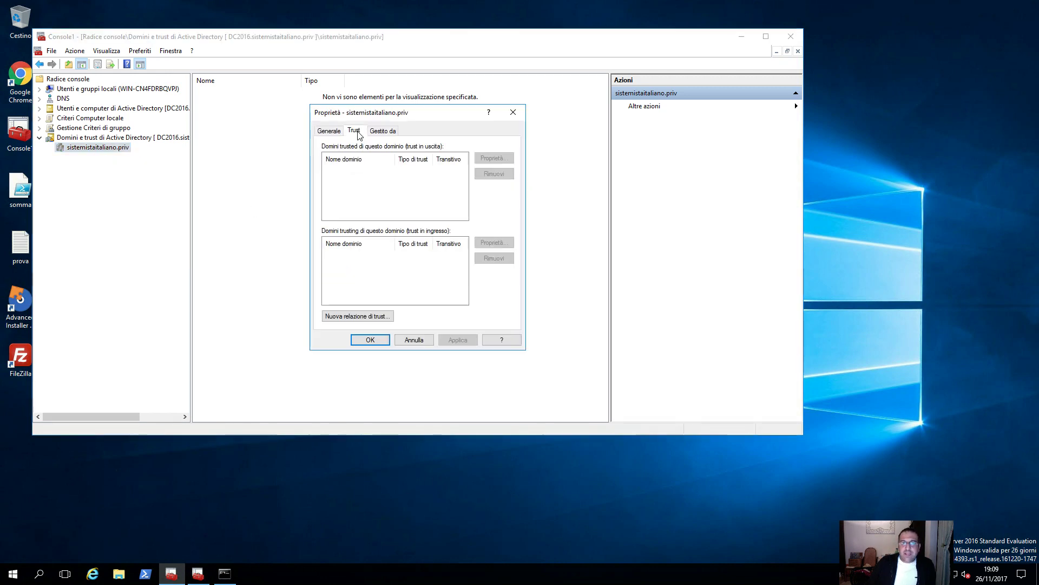
pyautogui.click(367, 319)
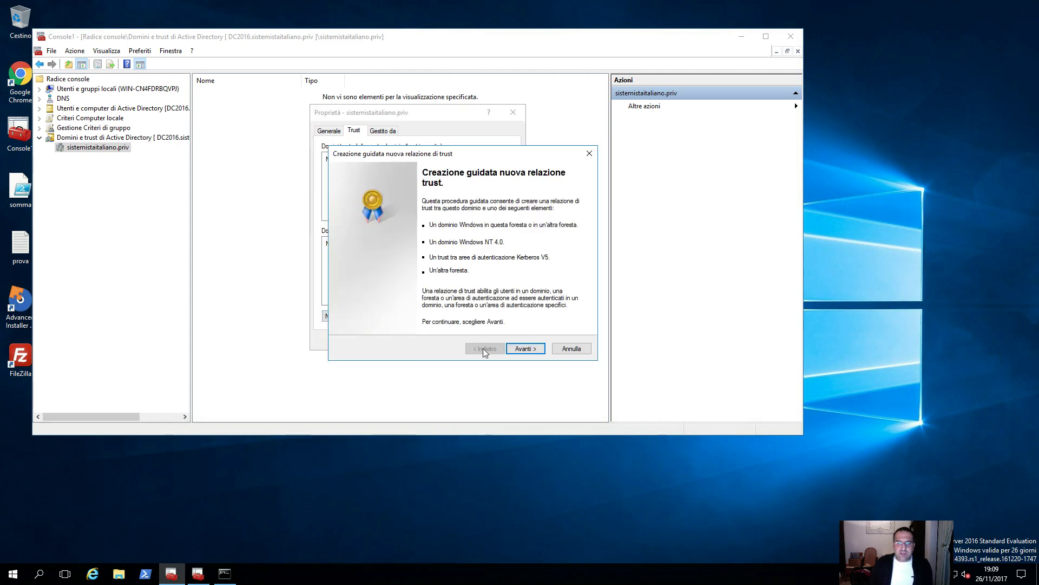
pyautogui.click(514, 349)
pyautogui.write('dominiosistemista.priv')
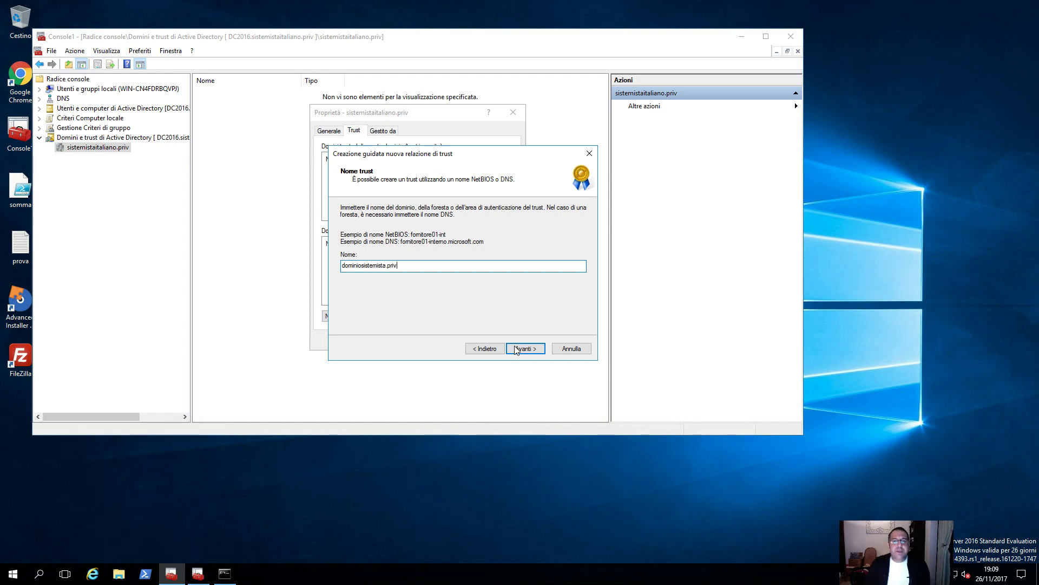
pyautogui.click(516, 349)
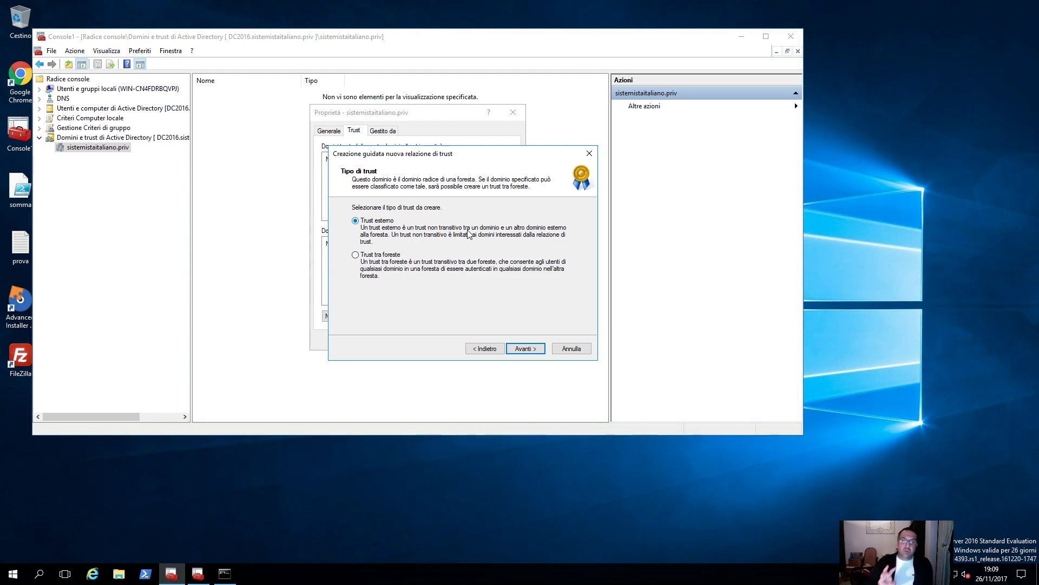
pyautogui.click(375, 256)
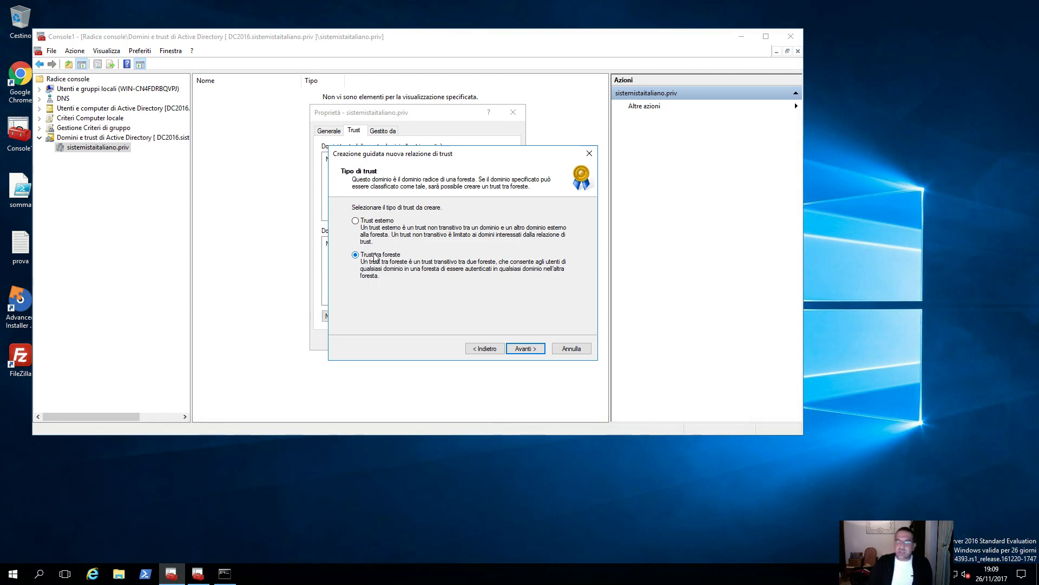
pyautogui.click(529, 347)
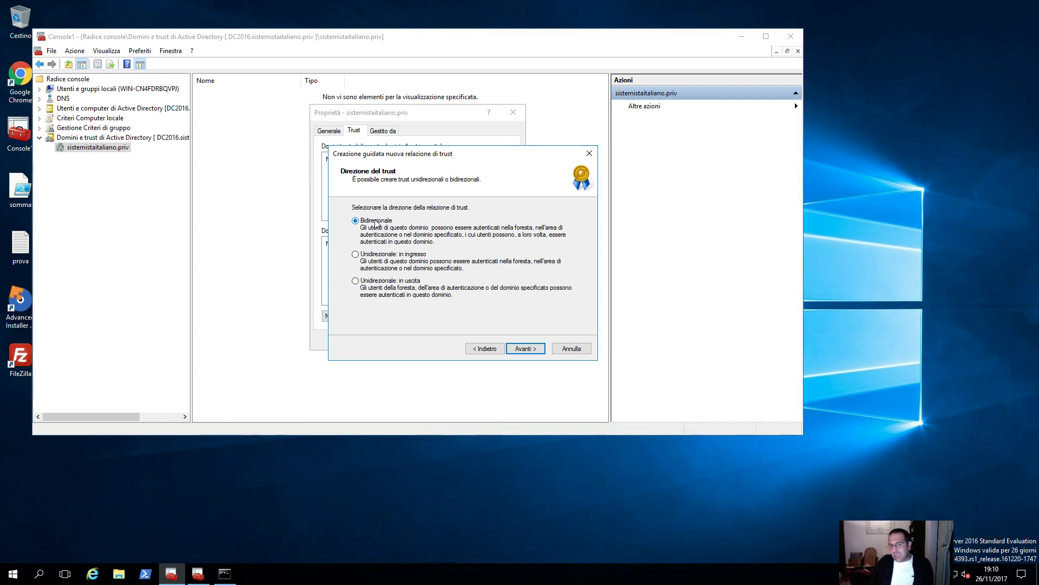
pyautogui.click(526, 348)
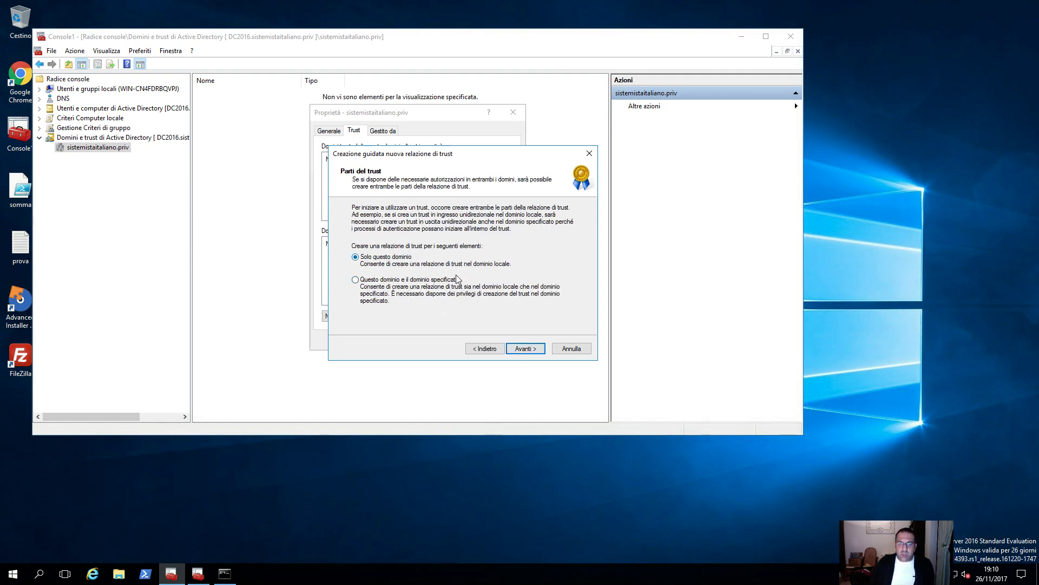
# - Create the trust for this domain with forest-wide authentication and a confirmed trust password
pyautogui.click(521, 350)
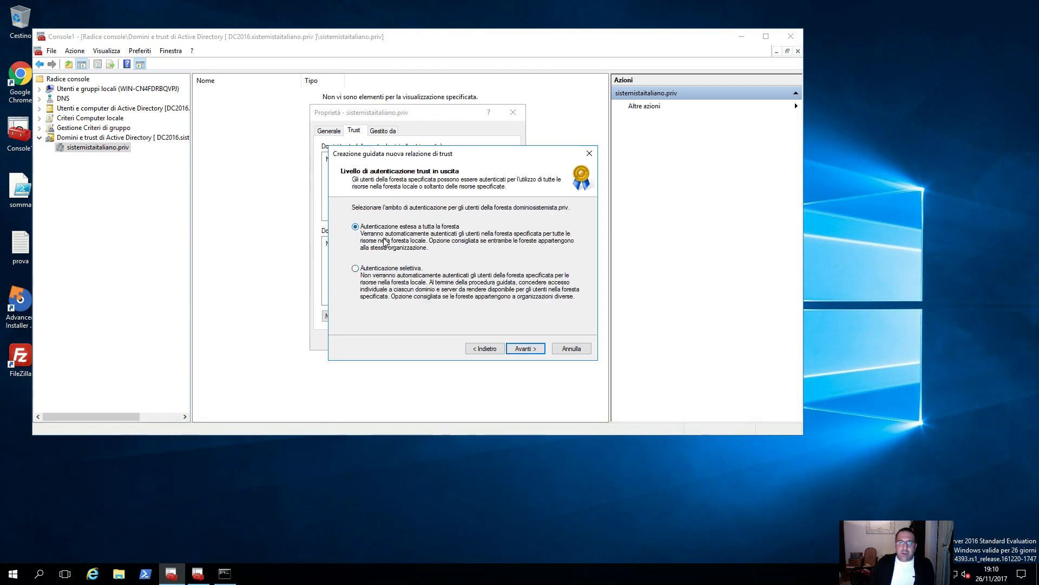
pyautogui.click(522, 348)
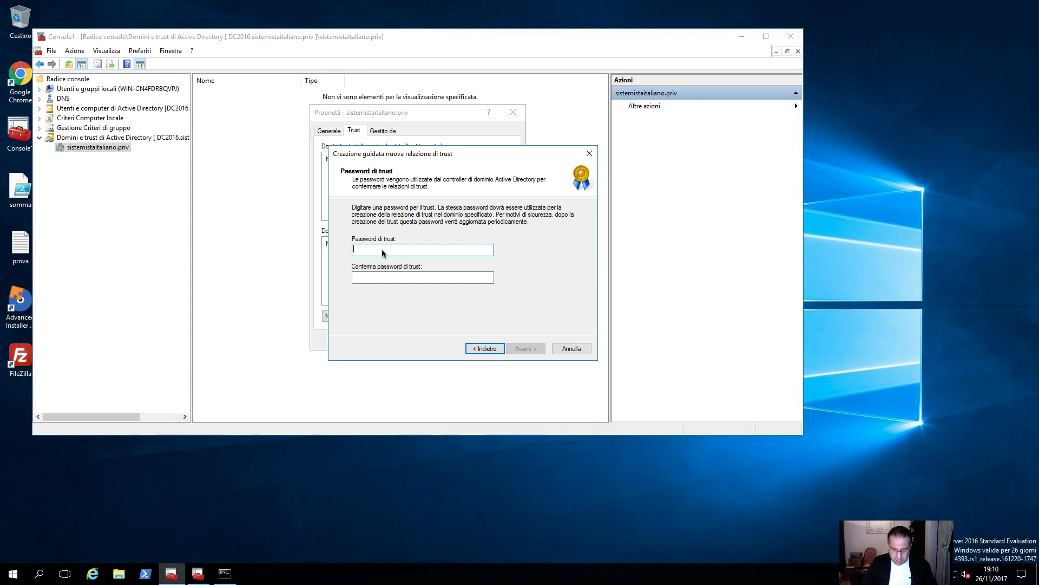
pyautogui.write('•••••••')
pyautogui.press('Tab')
pyautogui.write('••••••••')
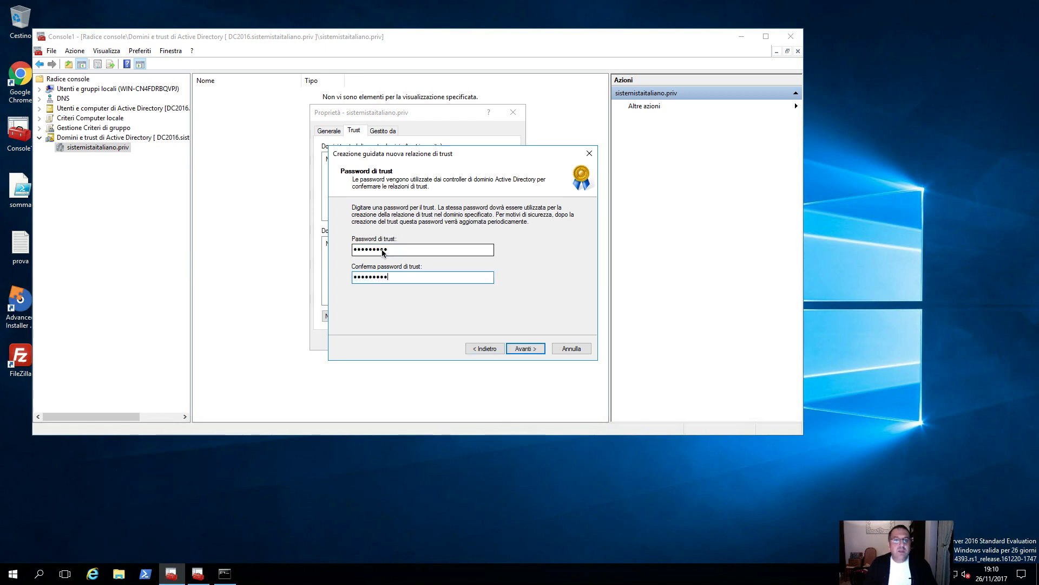
pyautogui.click(527, 350)
pyautogui.click(527, 349)
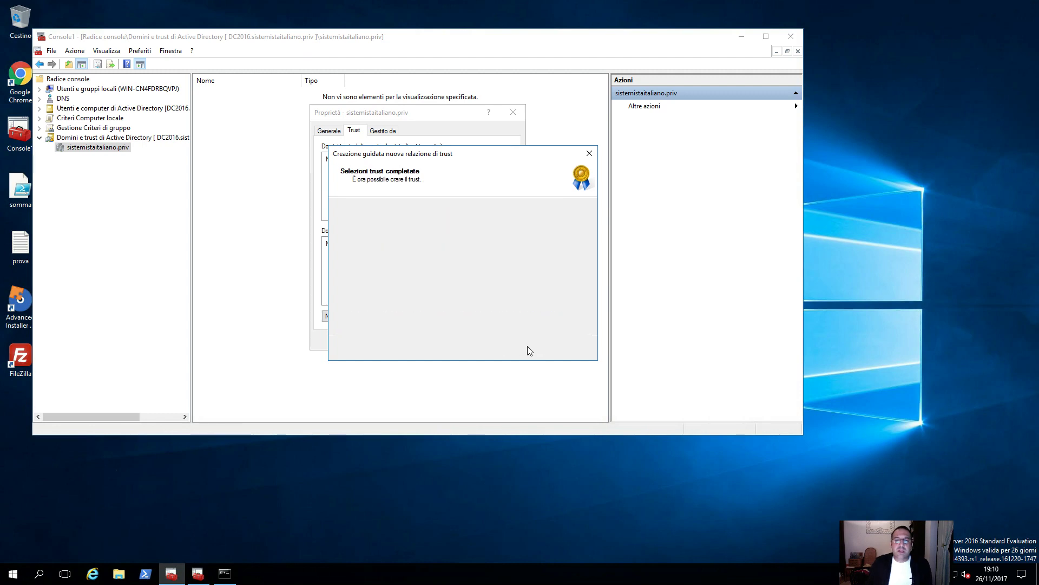
pyautogui.click(527, 350)
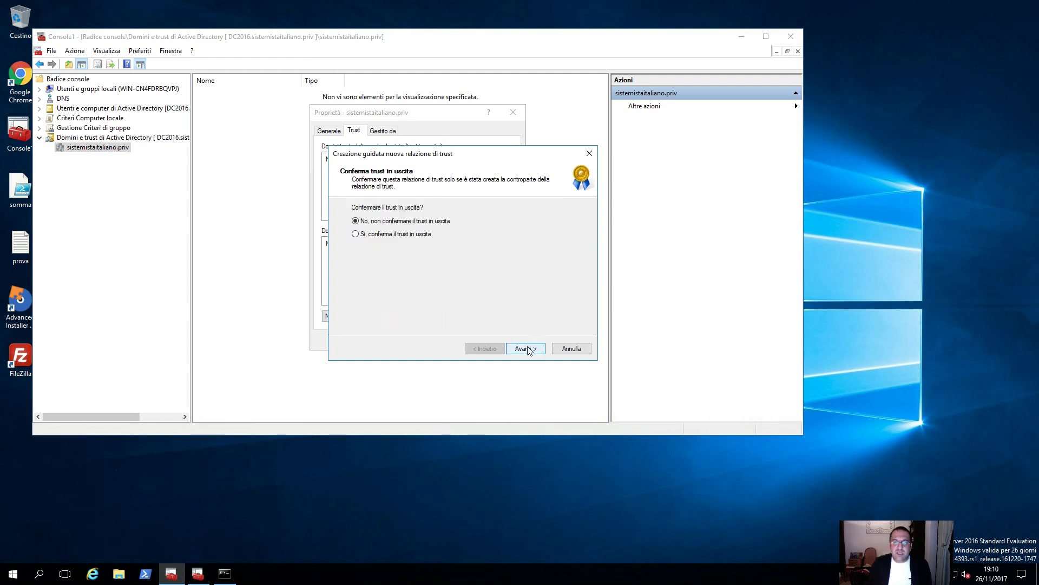
# - Choose Sì to confirm both the outgoing and incoming trusts
pyautogui.click(384, 235)
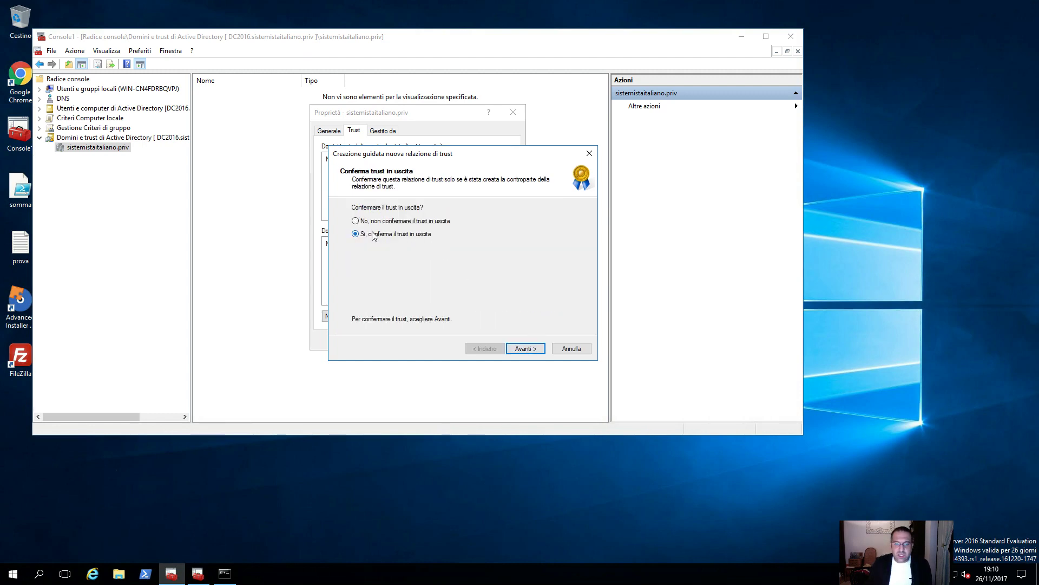
pyautogui.click(536, 349)
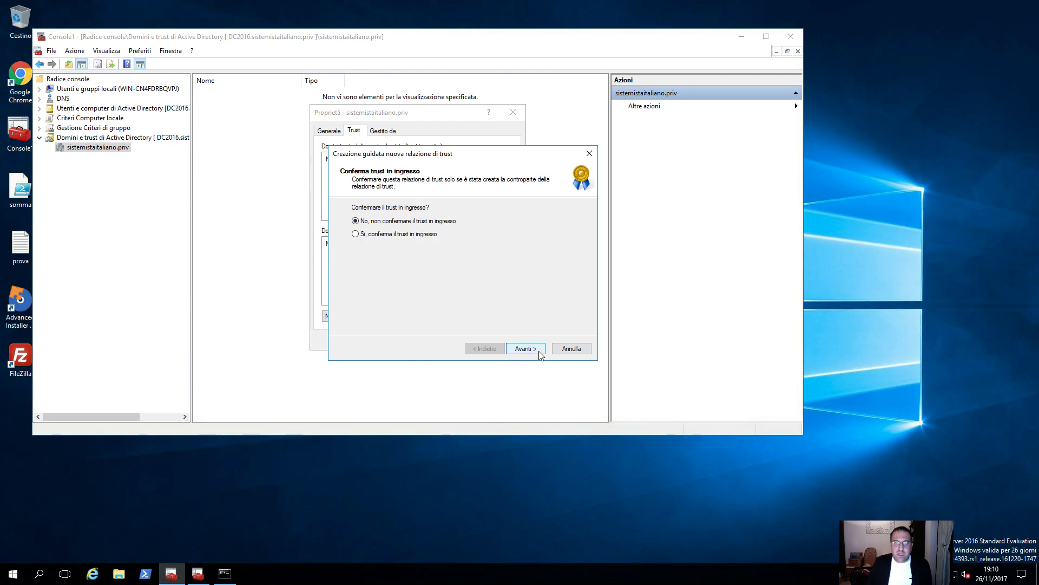
pyautogui.click(380, 235)
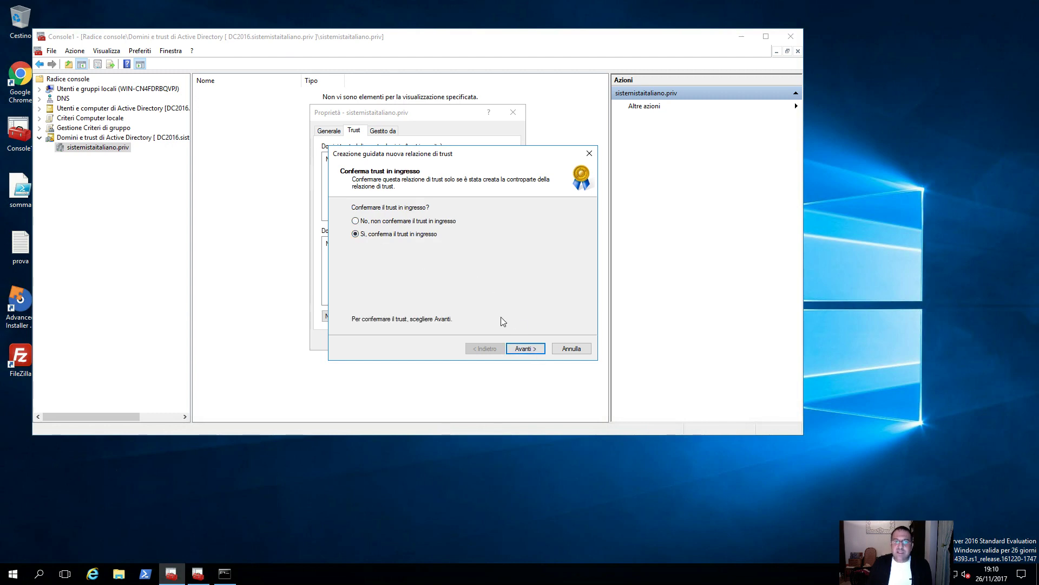
pyautogui.click(534, 350)
# - Finish the wizard, check dominiosistemista.priv appears in both trust lists, and close the properties
pyautogui.click(533, 349)
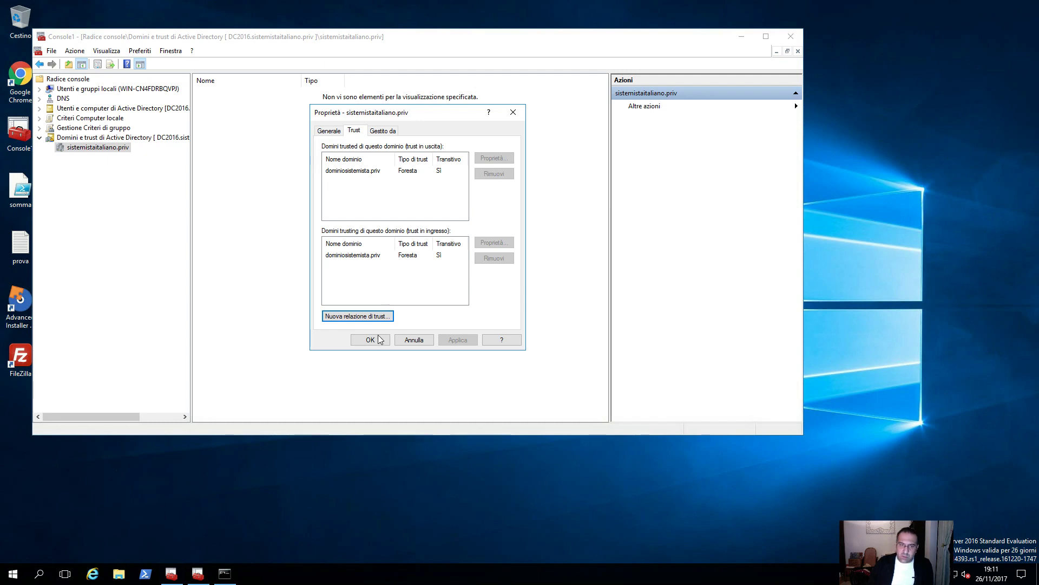
pyautogui.click(440, 256)
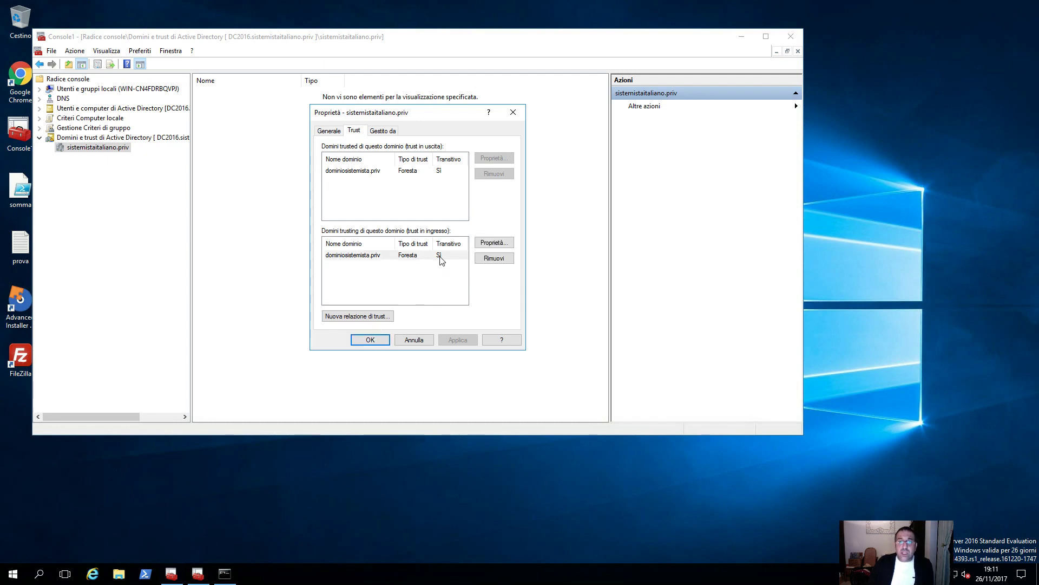
pyautogui.click(369, 339)
# - On DC01, open the dominiosistemista.priv domain properties at the Trusts tab
pyautogui.moveTo(139, 2)
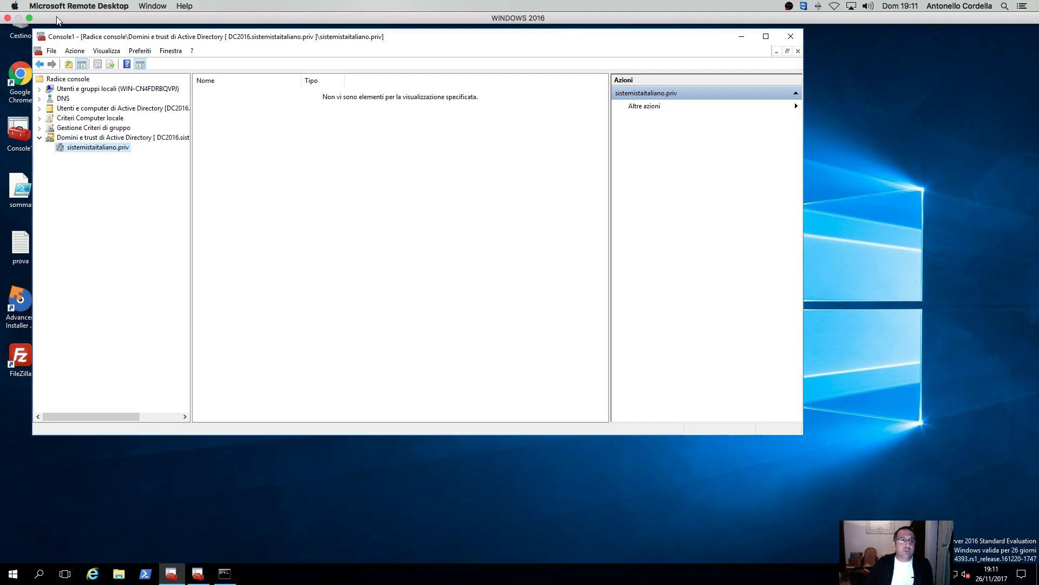
pyautogui.click(29, 19)
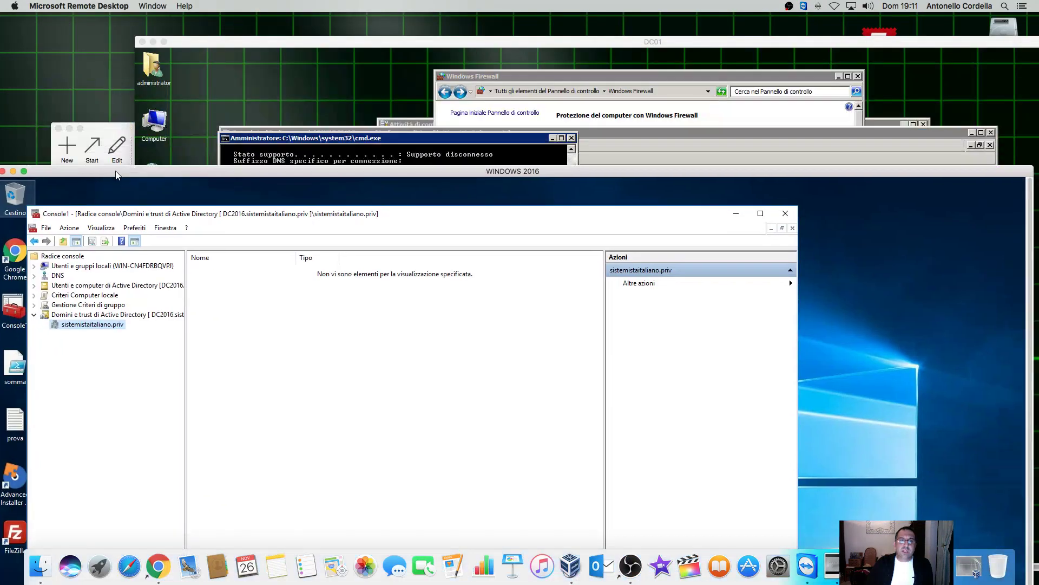
pyautogui.moveTo(255, 48); pyautogui.dragTo(164, 27)
pyautogui.click(650, 242)
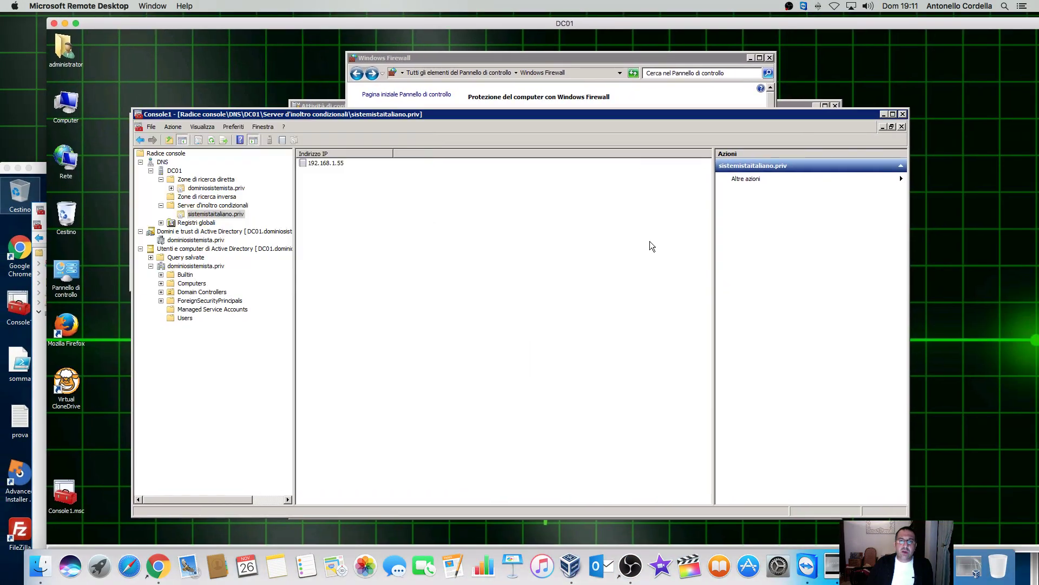
pyautogui.click(139, 248)
pyautogui.click(184, 240)
pyautogui.rightClick(184, 240)
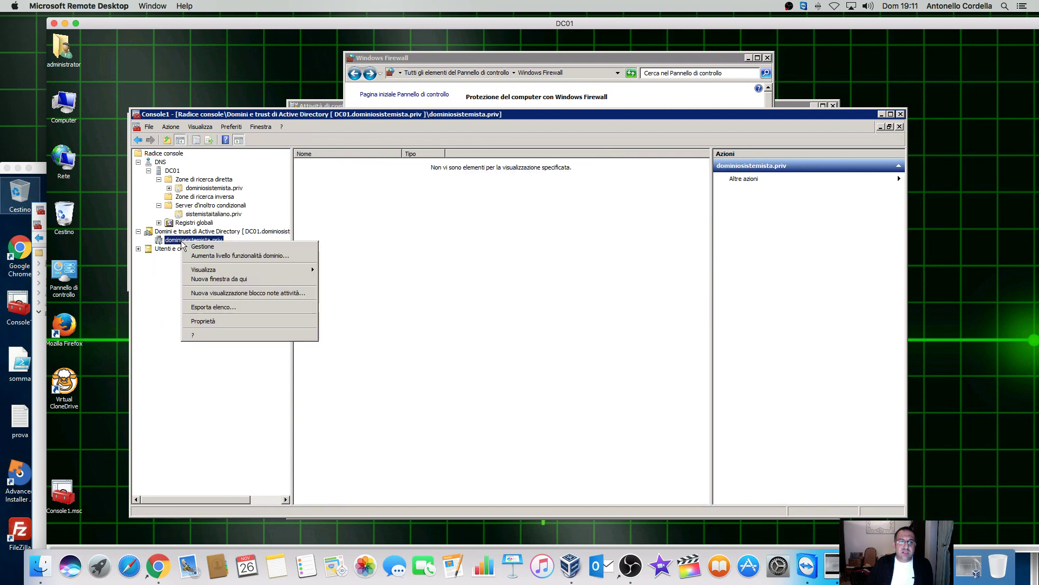
pyautogui.click(203, 321)
pyautogui.click(435, 214)
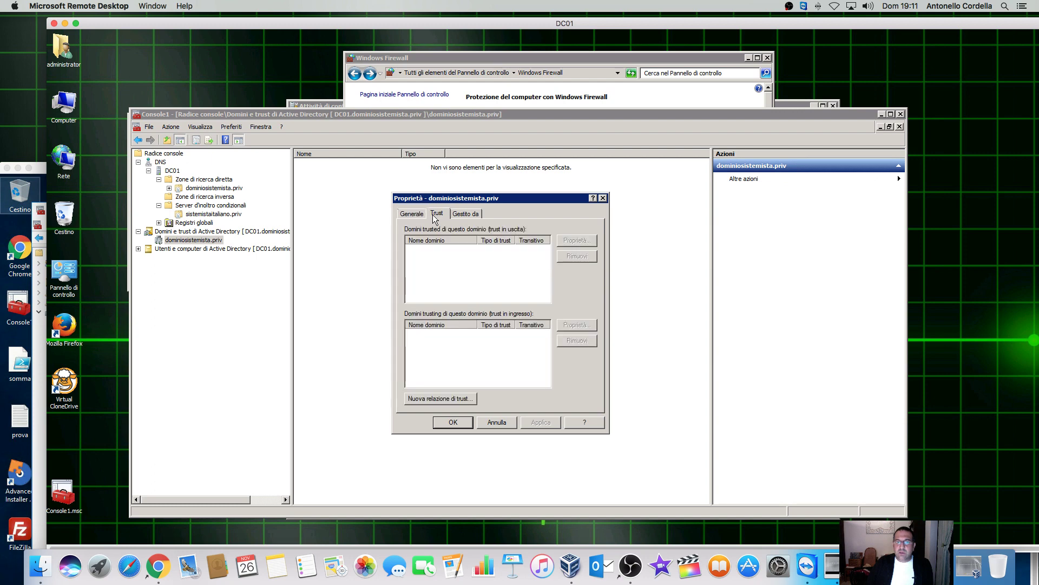
# - Start a new trust to sistemistaitaliano.priv as a two-way forest trust with forest-wide authentication
pyautogui.click(453, 398)
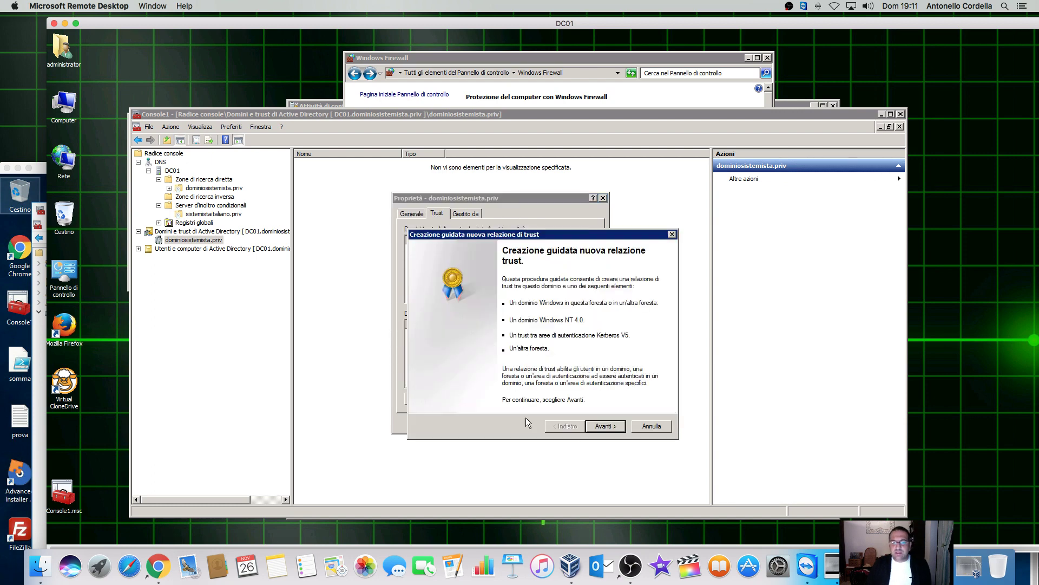
pyautogui.click(602, 426)
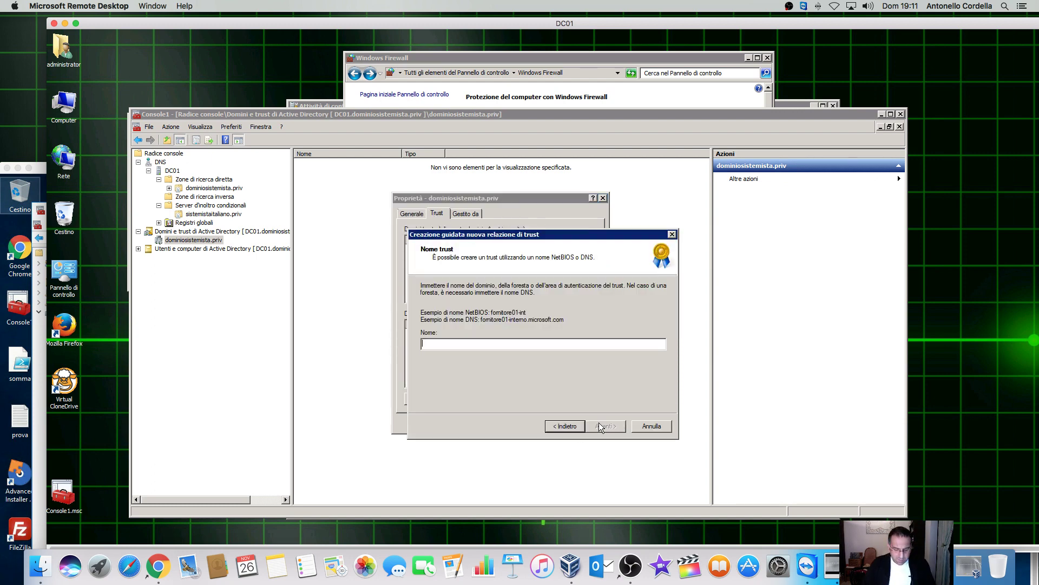
pyautogui.write('sistemi')
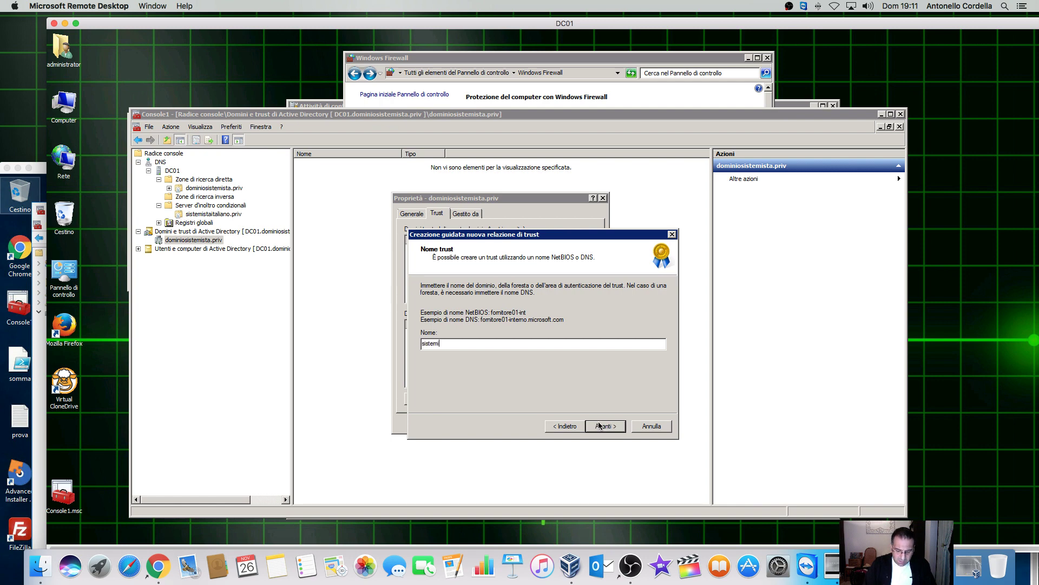
pyautogui.write('staitaliano.priv')
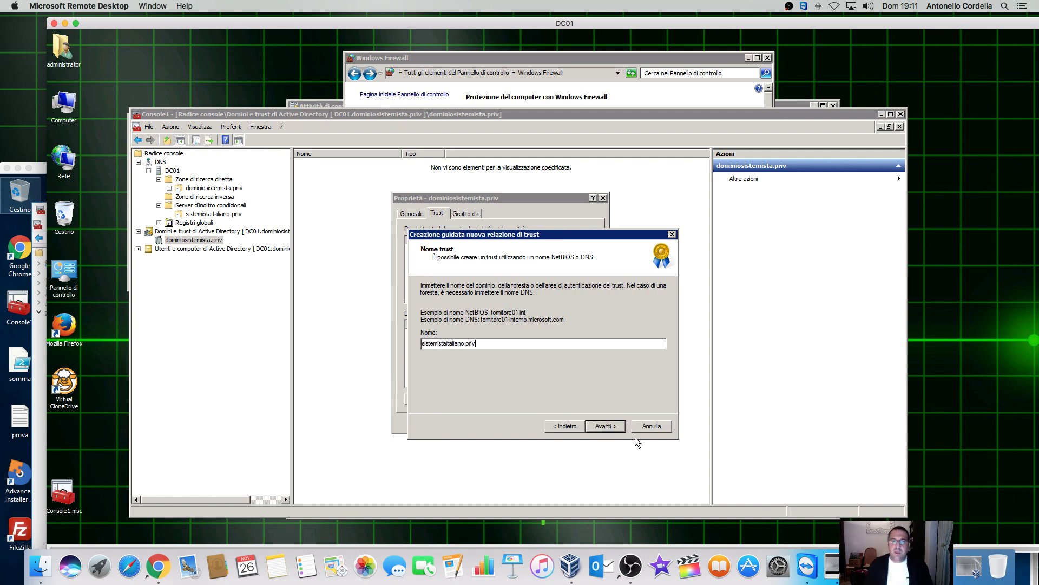
pyautogui.click(604, 426)
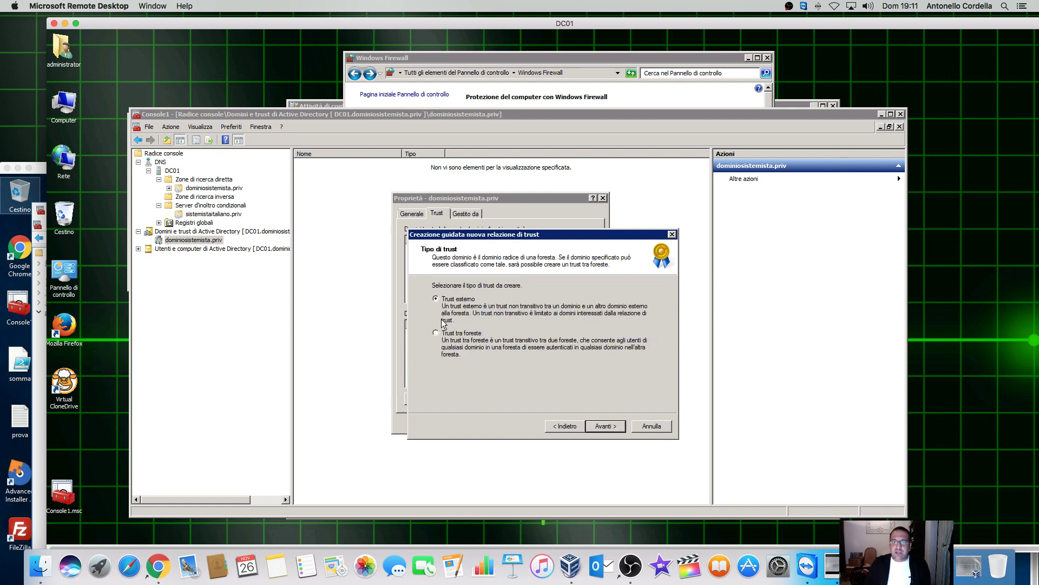
pyautogui.click(450, 333)
pyautogui.click(600, 424)
pyautogui.click(603, 427)
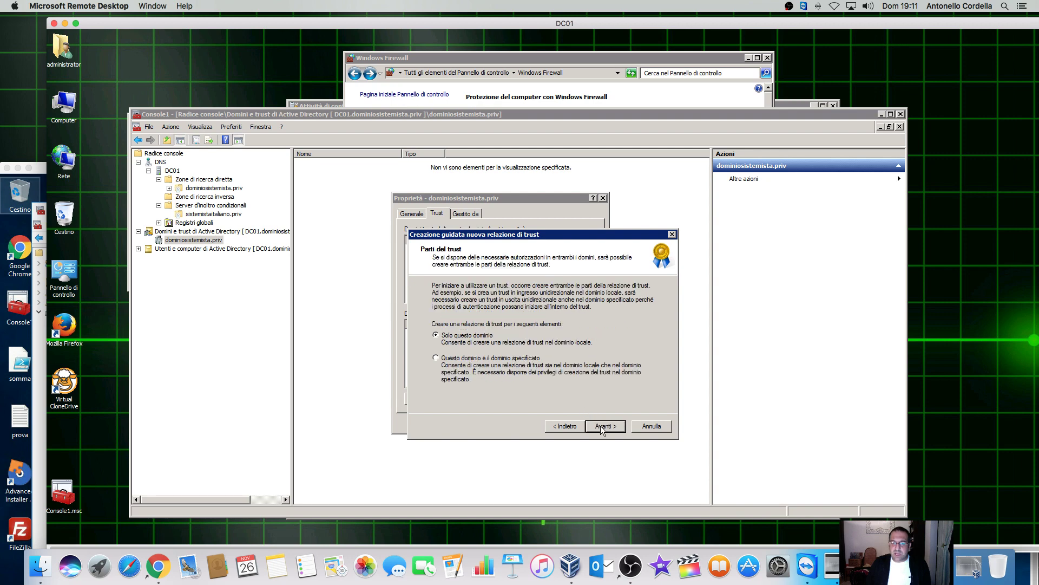
pyautogui.click(601, 426)
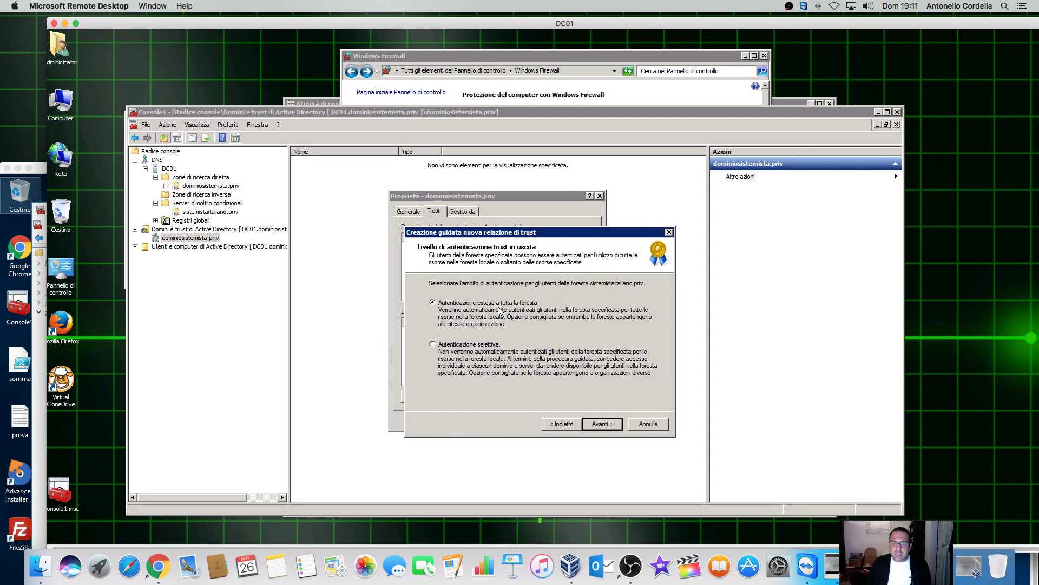
pyautogui.click(604, 426)
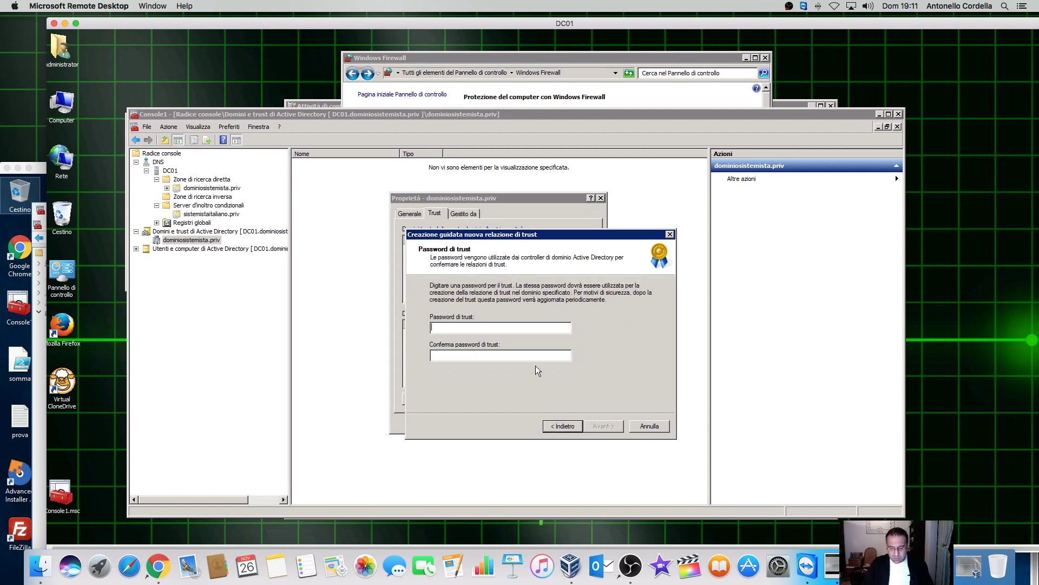
# - Enter and confirm the trust password, then create the trust
pyautogui.write('*********')
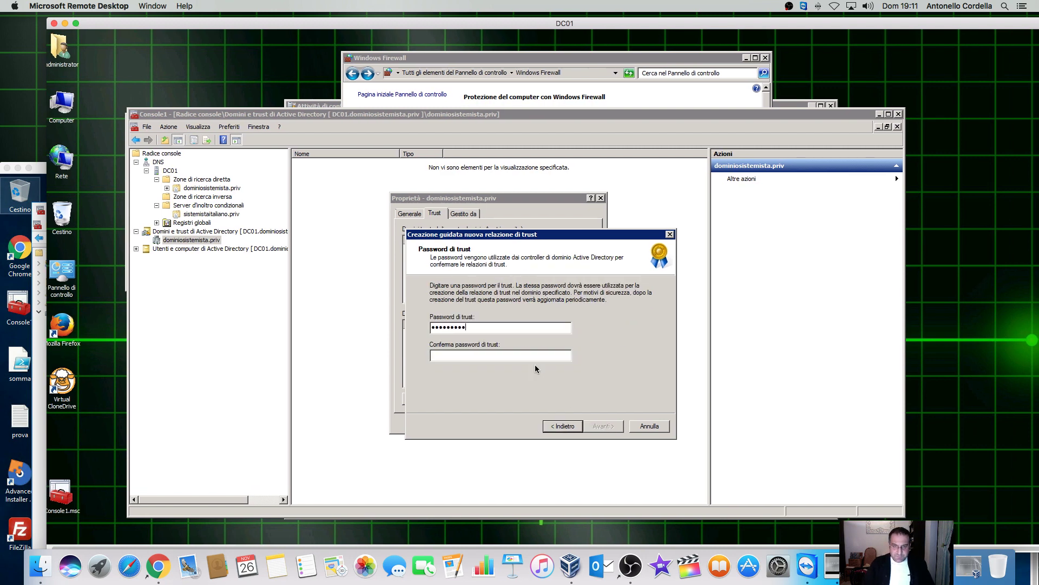
pyautogui.press('Tab')
pyautogui.write('*********')
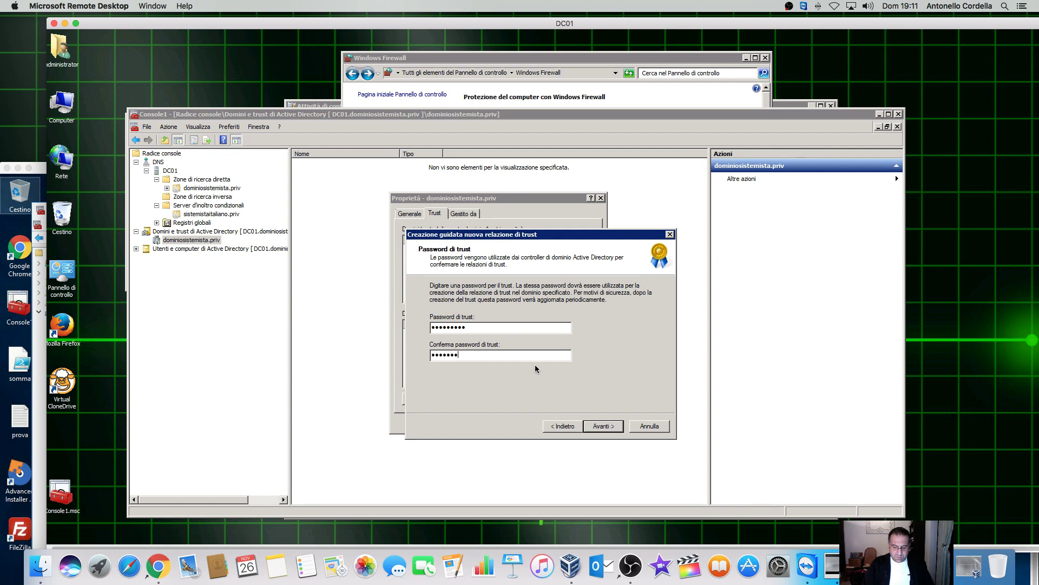
pyautogui.click(603, 426)
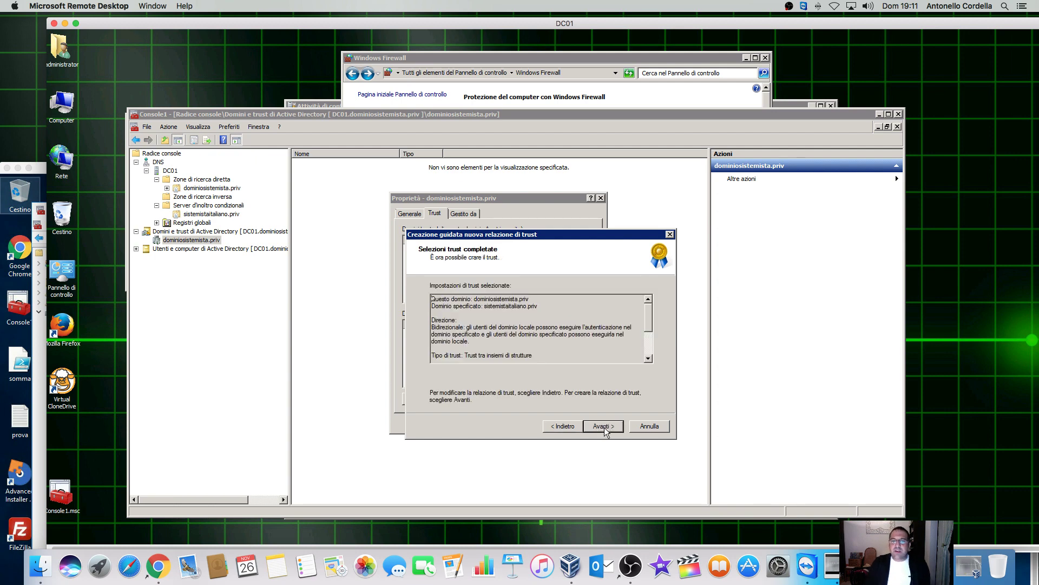
pyautogui.click(603, 427)
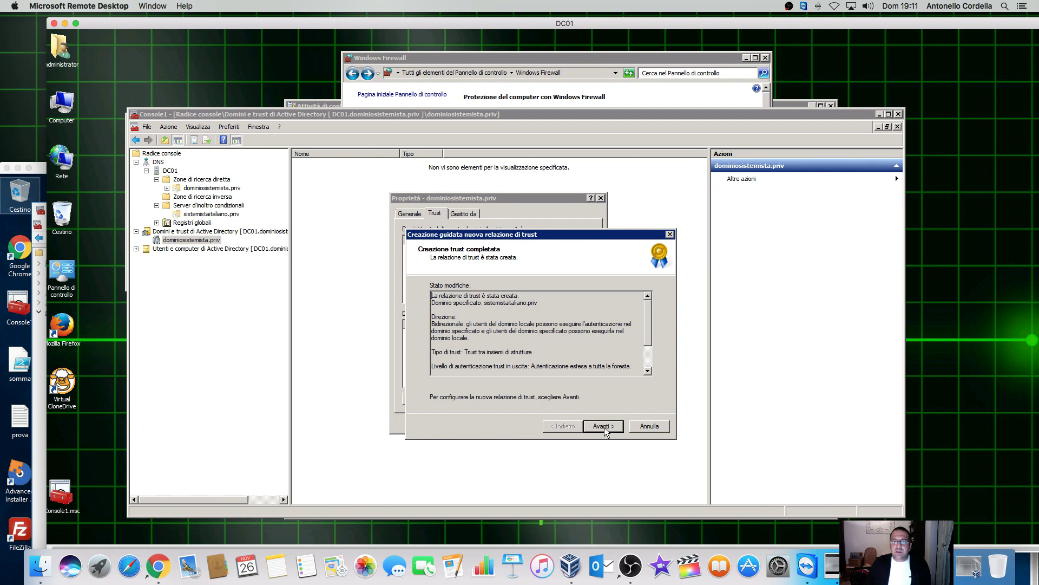
# - Confirm the outgoing and incoming trusts with the other domain's administrator credentials, then close the dialogs
pyautogui.click(604, 426)
pyautogui.click(488, 314)
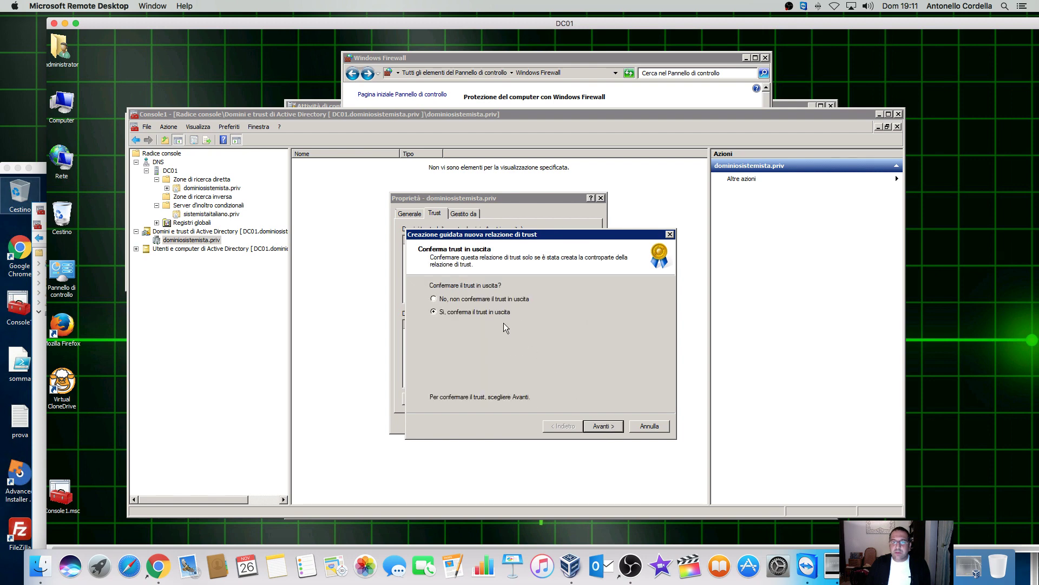
pyautogui.click(604, 427)
pyautogui.click(487, 314)
pyautogui.click(534, 364)
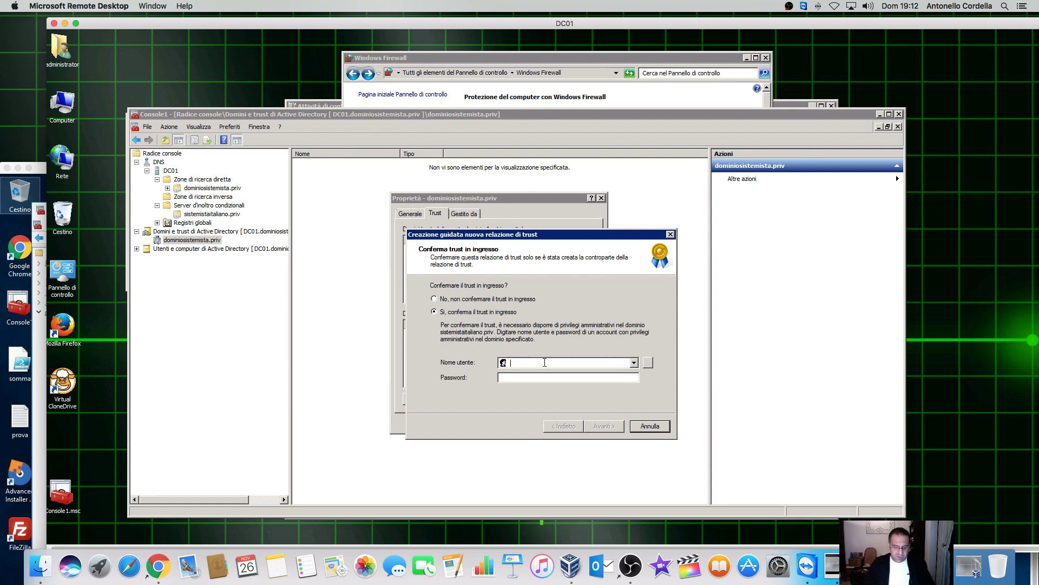
pyautogui.write('administrator')
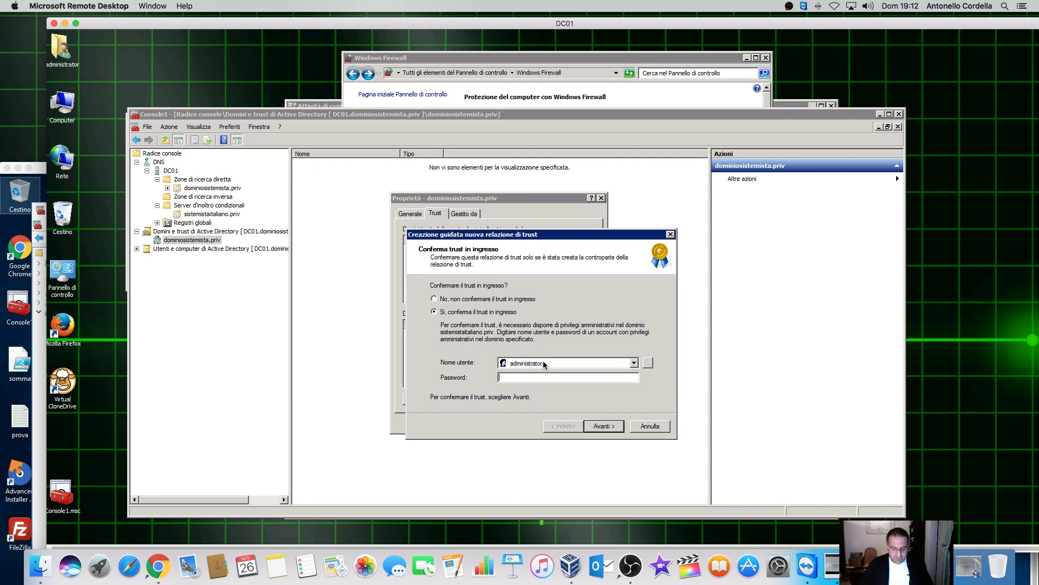
pyautogui.write('•••')
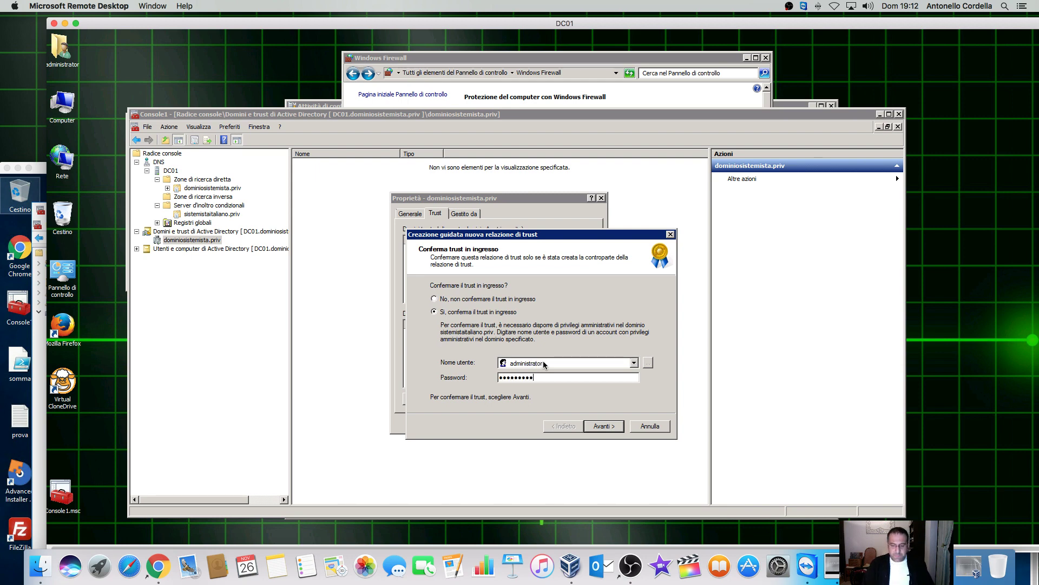
pyautogui.click(602, 426)
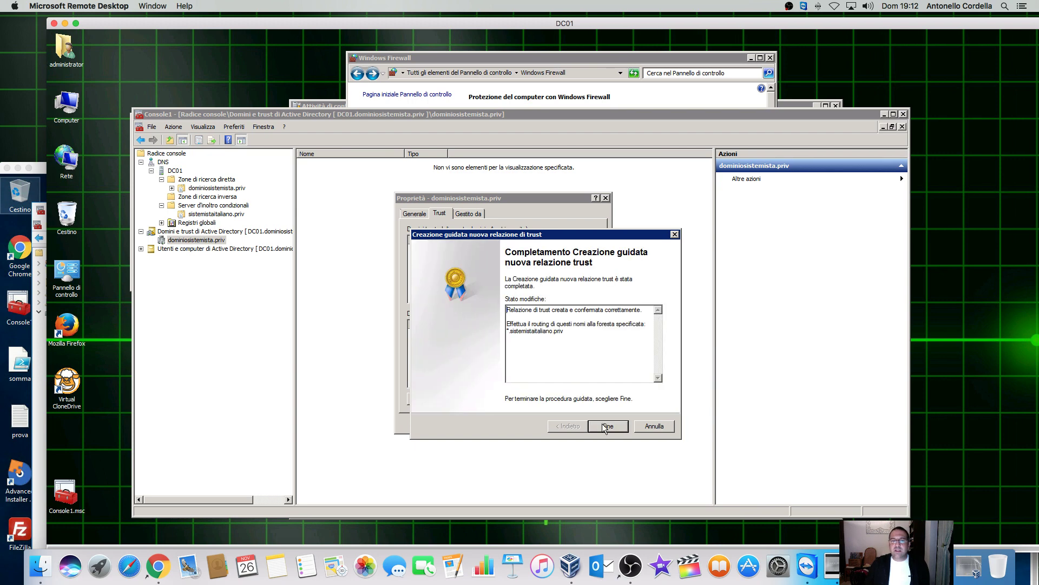
pyautogui.moveTo(523, 310); pyautogui.dragTo(628, 310)
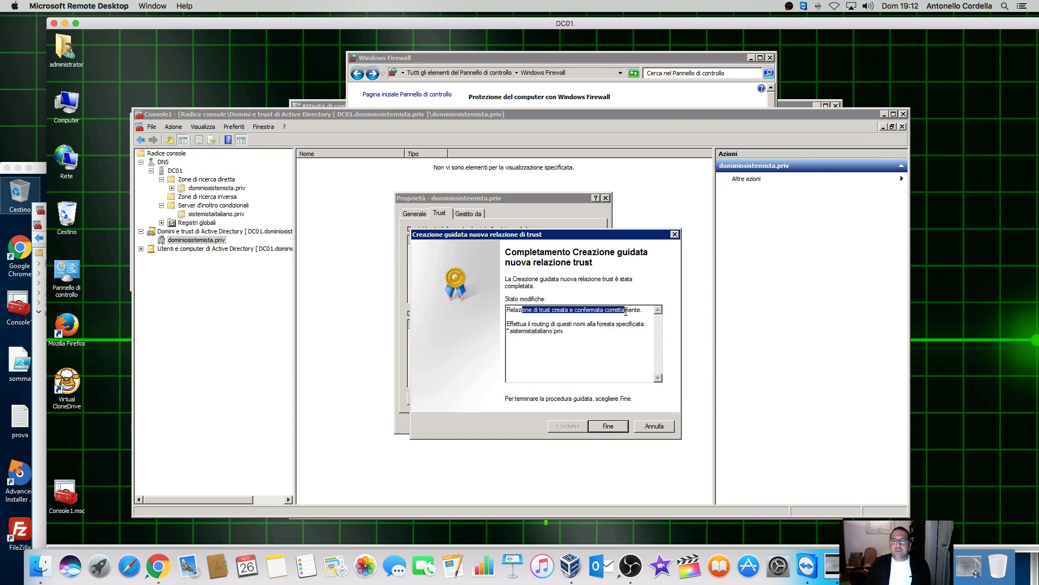
pyautogui.click(614, 427)
pyautogui.click(459, 427)
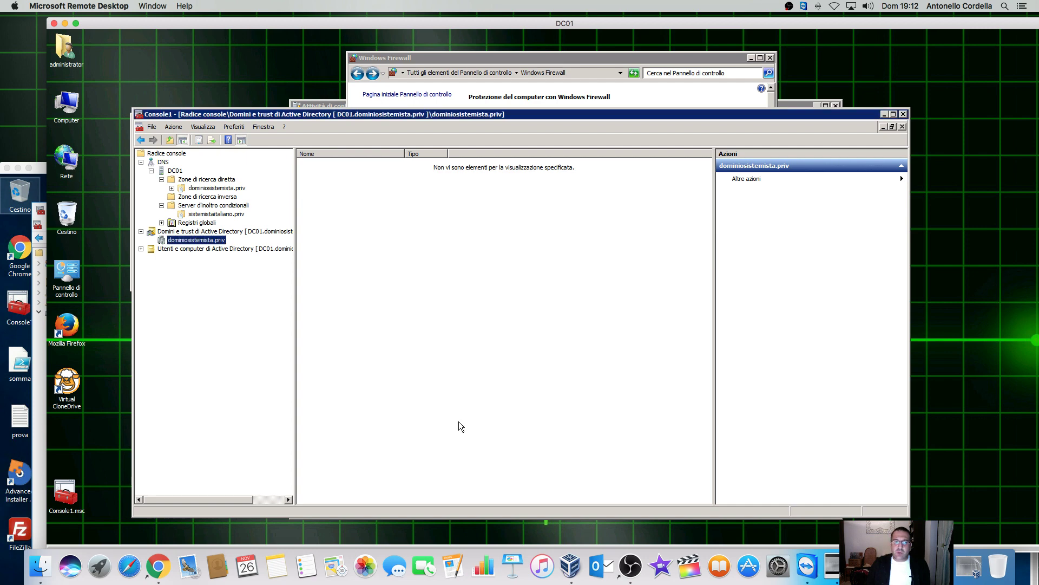
# - In the WINDOWS 2016 session, show the sistemistaitaliano.priv COMPUTER unit in Active Directory Users and Computers
pyautogui.doubleClick(217, 26)
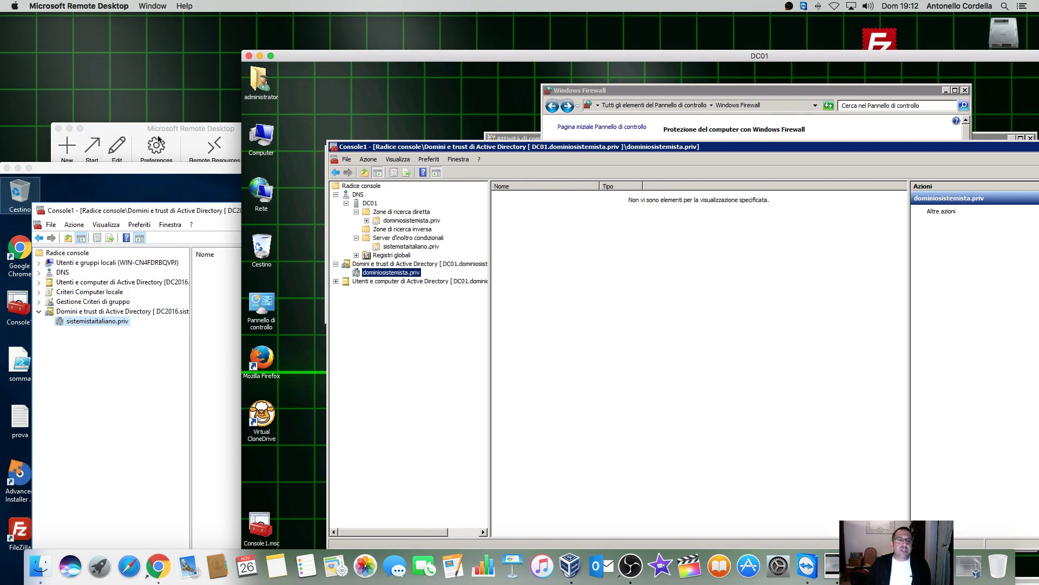
pyautogui.moveTo(176, 164); pyautogui.dragTo(300, 64)
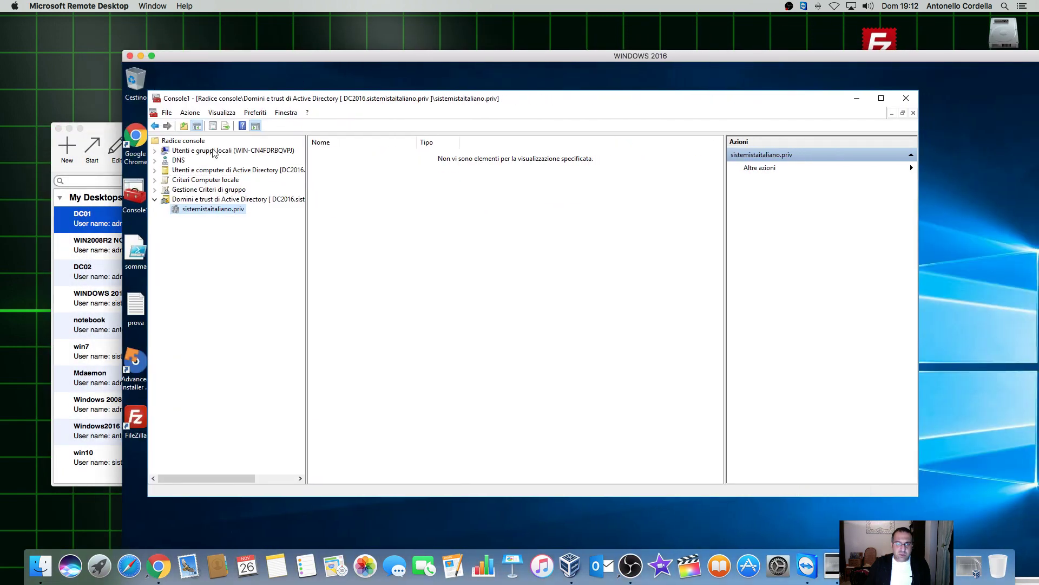
pyautogui.click(155, 171)
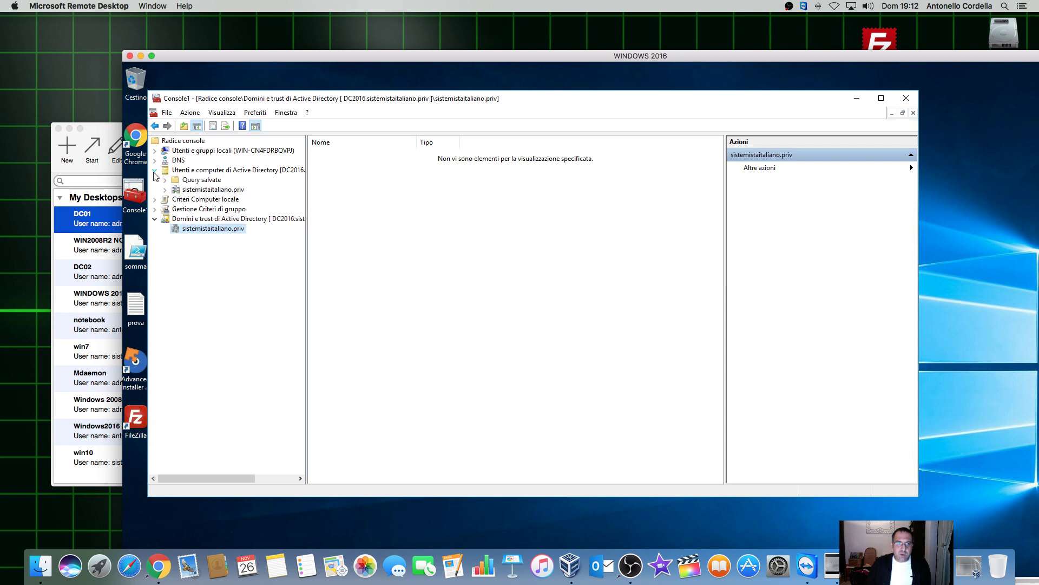
pyautogui.click(166, 190)
pyautogui.click(204, 210)
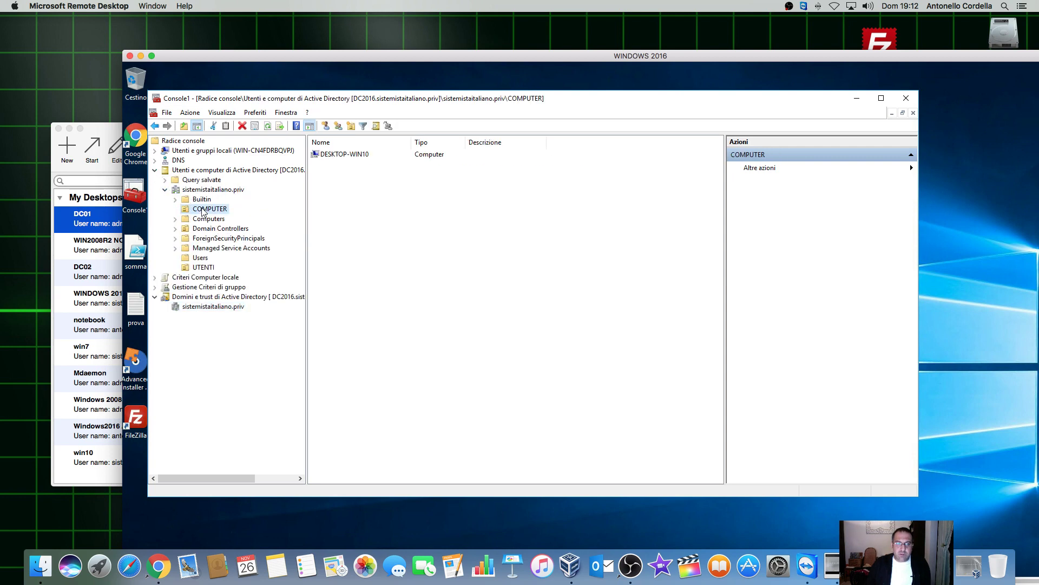
# - Connect to the saved win10 remote desktop
pyautogui.click(104, 130)
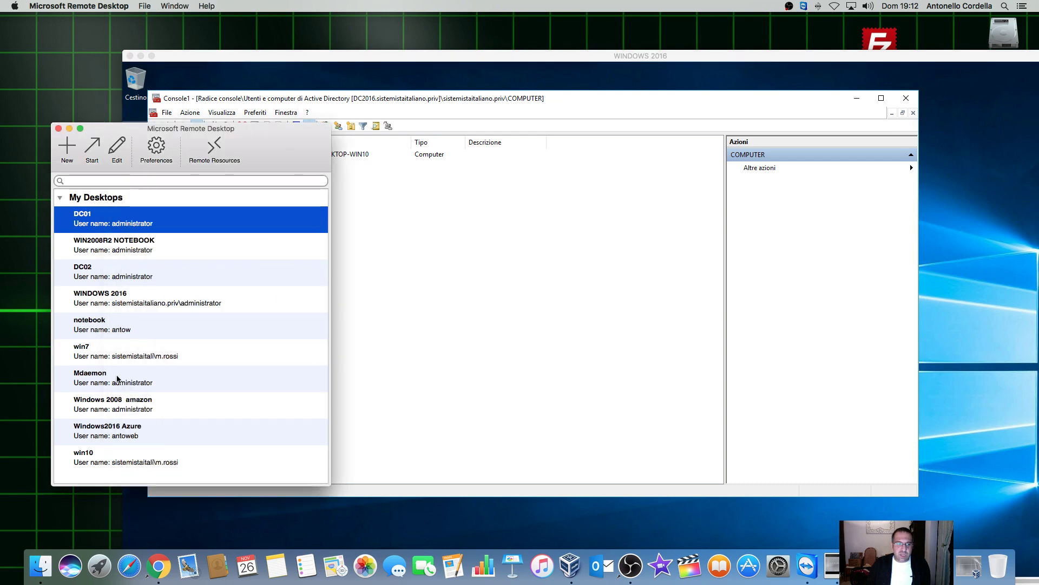
pyautogui.click(135, 464)
pyautogui.doubleClick(136, 464)
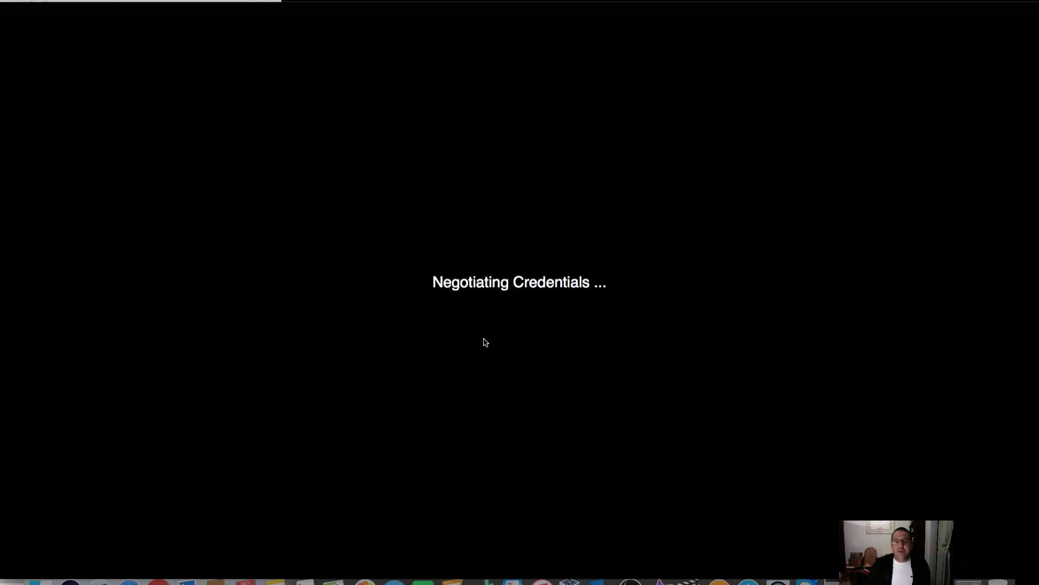
# - Accept the certificate and open win10's System window showing DESKTOP-WIN10 in sistemistaitaliano.priv
pyautogui.click(638, 165)
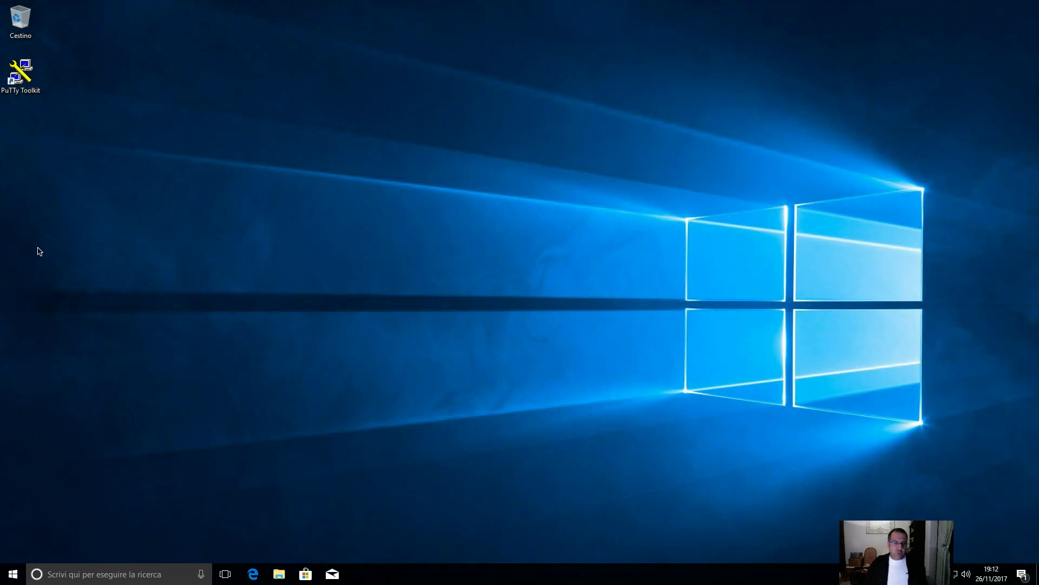
pyautogui.rightClick(12, 579)
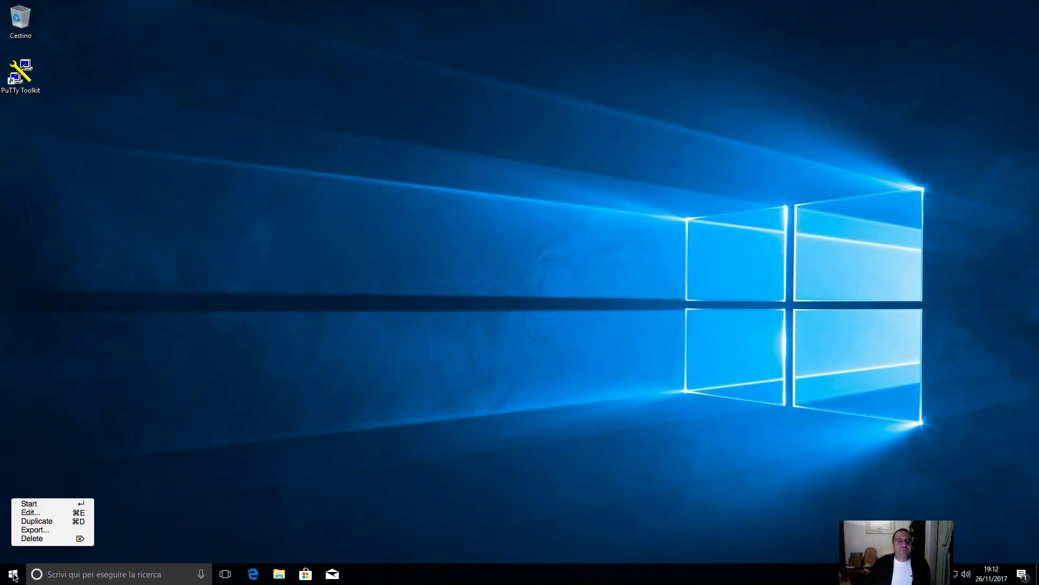
pyautogui.click(14, 579)
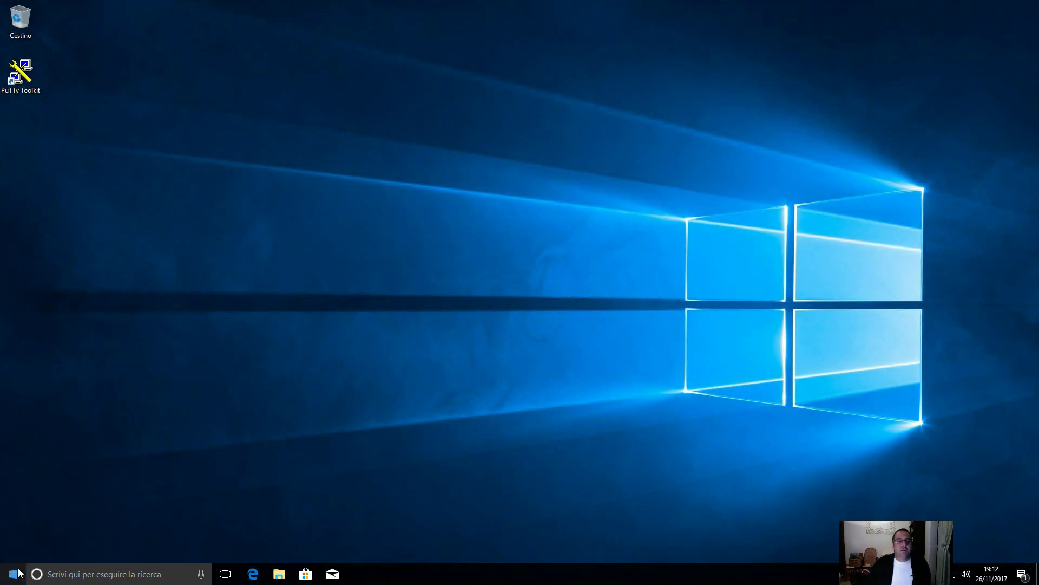
pyautogui.rightClick(13, 576)
pyautogui.click(64, 322)
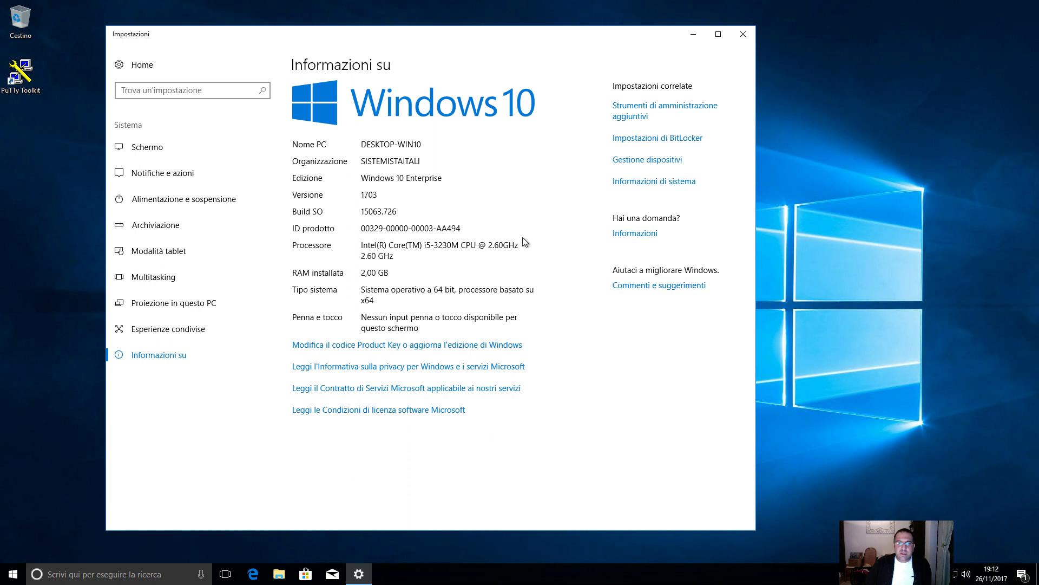
pyautogui.rightClick(13, 574)
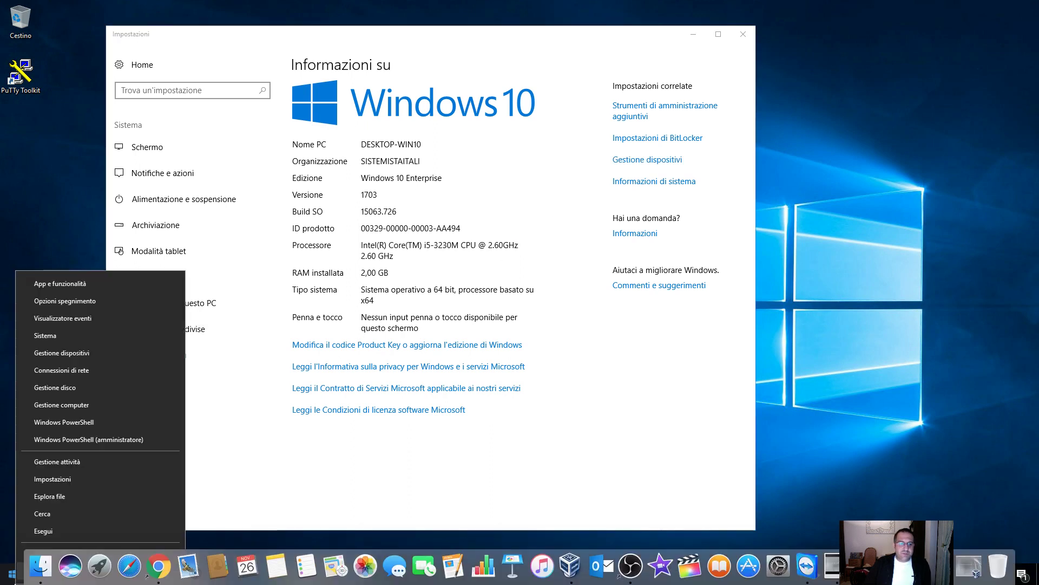
pyautogui.click(63, 334)
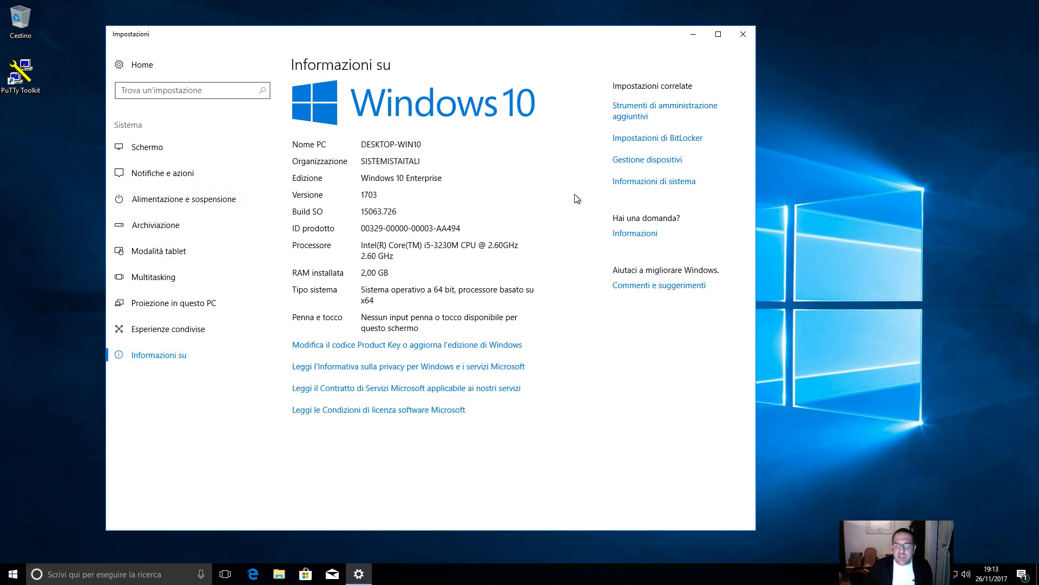
pyautogui.click(649, 182)
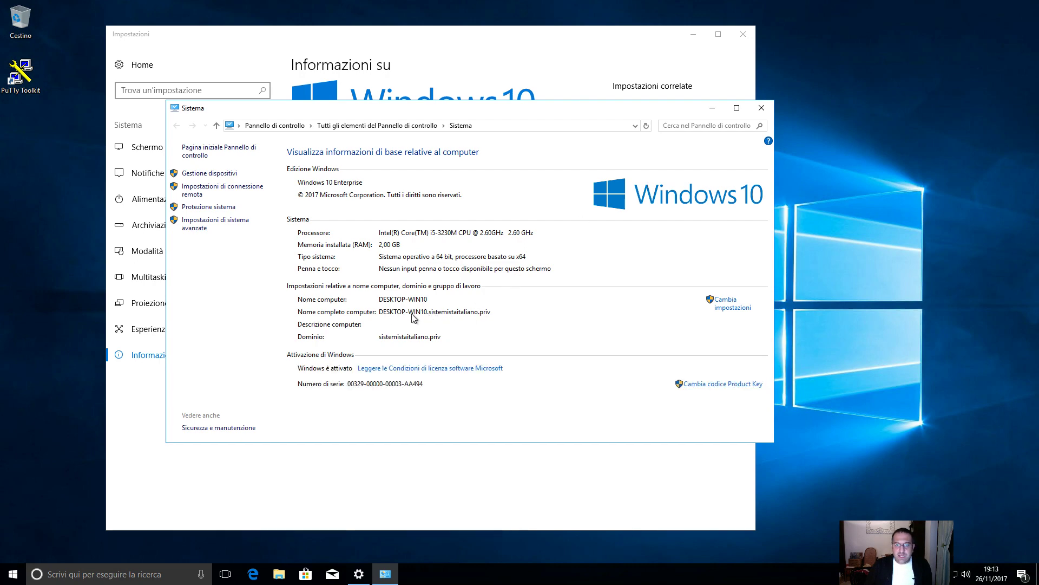
# - Exit the win10 full screen, move the WINDOWS 2016 session left and bring DC01 forward
pyautogui.moveTo(62, 16)
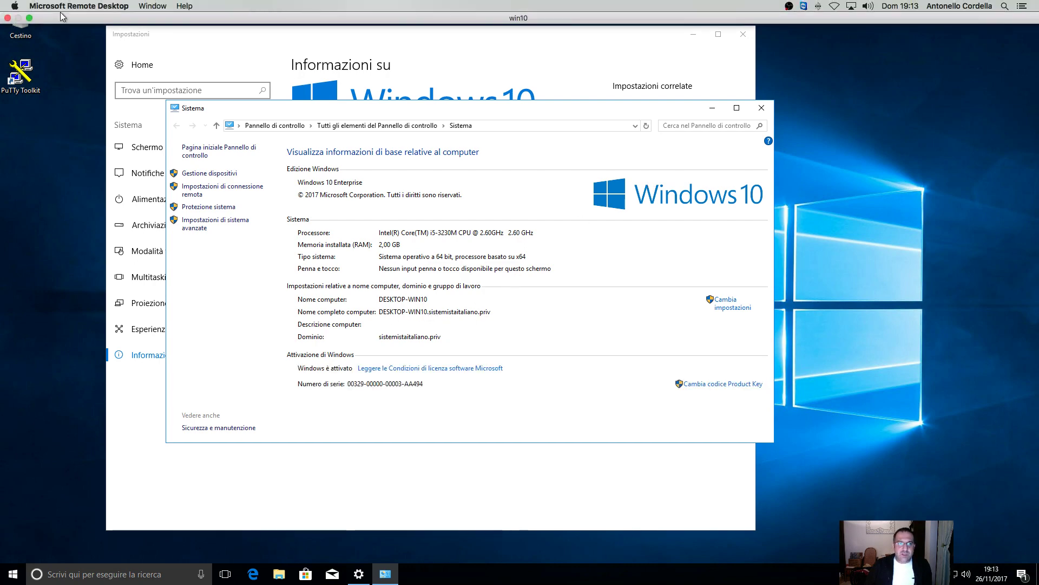
pyautogui.click(28, 19)
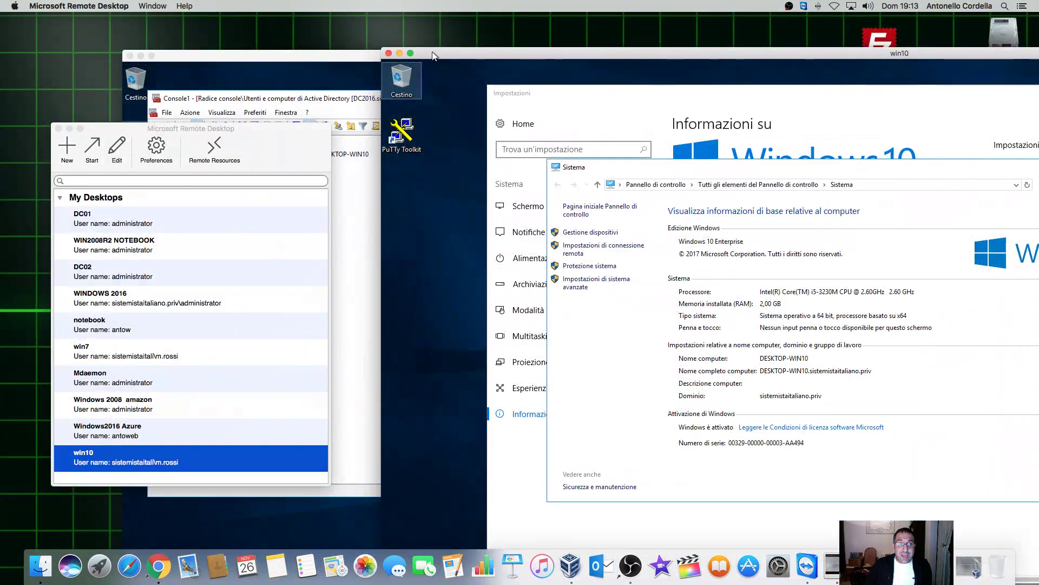
pyautogui.click(244, 57)
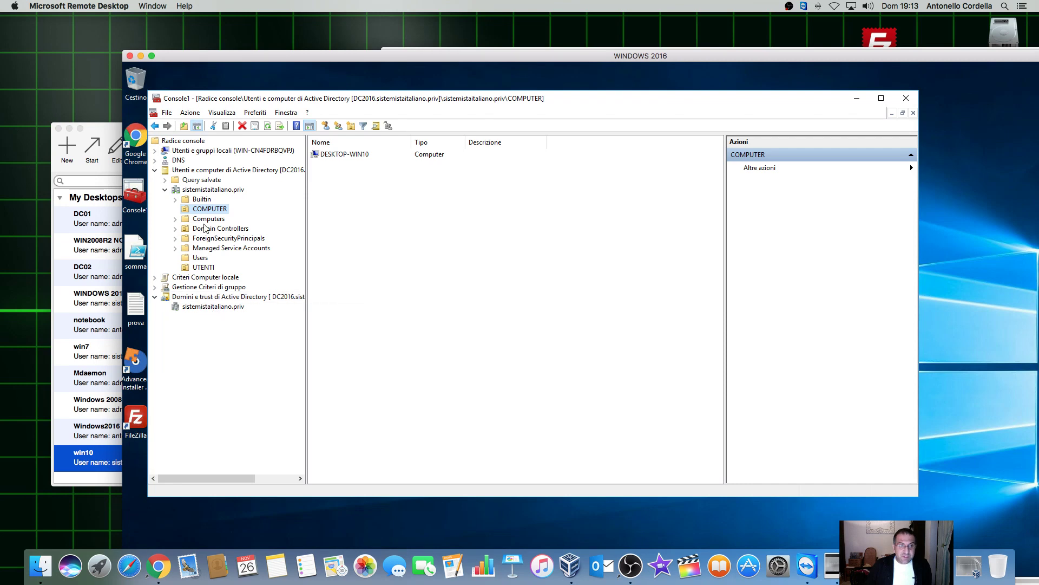
pyautogui.moveTo(289, 54); pyautogui.dragTo(161, 123)
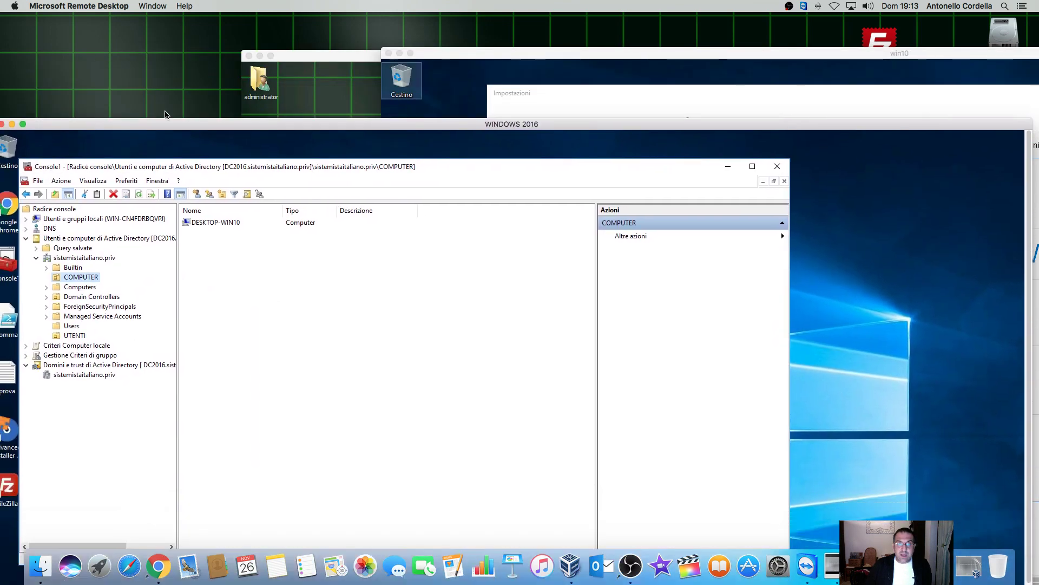
pyautogui.click(301, 60)
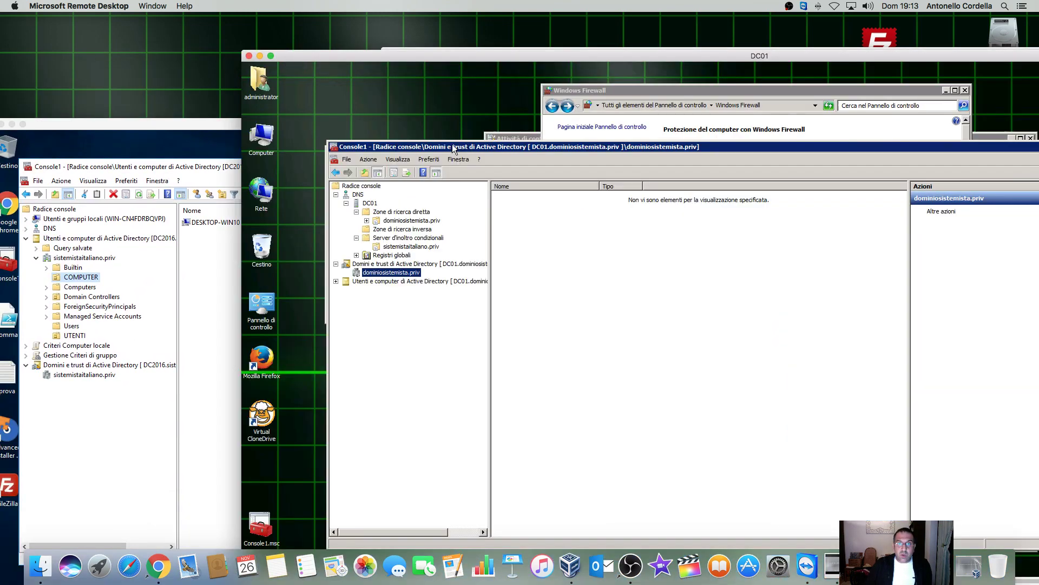
# - Show the dominiosistemista.priv DNS zone records and Users container on DC01, then return to win10
pyautogui.click(367, 221)
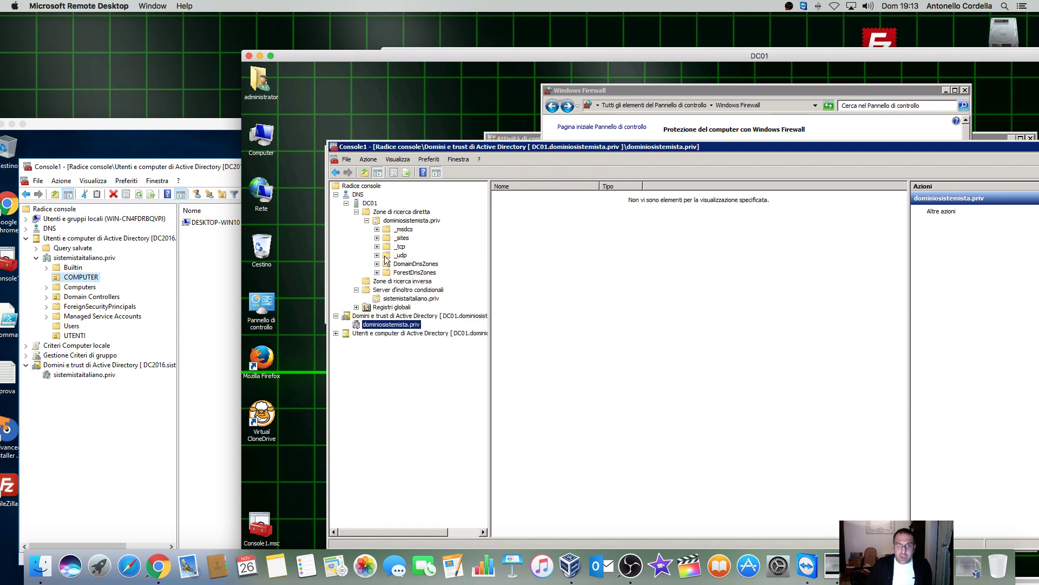
pyautogui.click(336, 333)
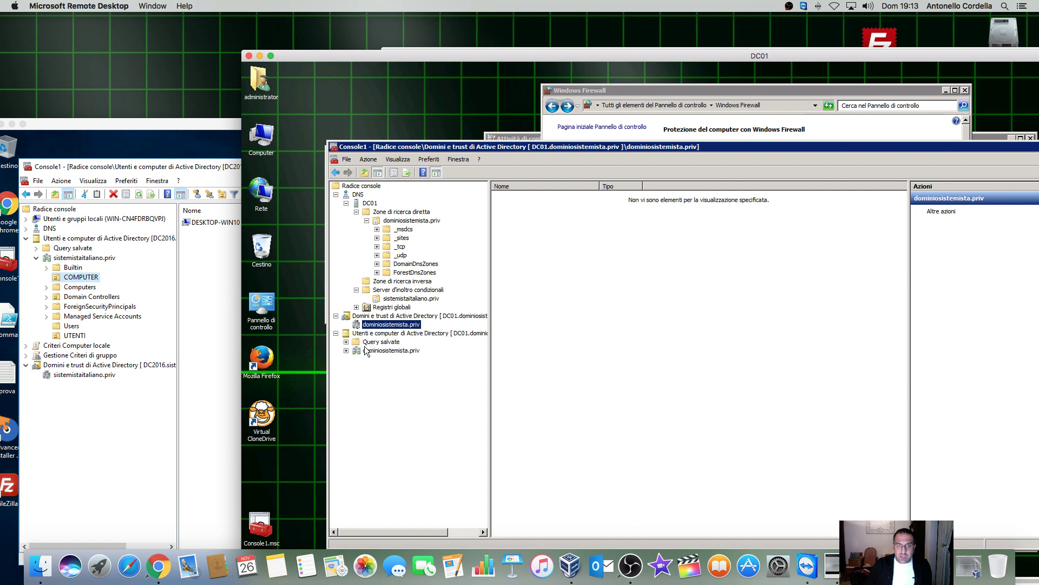
pyautogui.click(347, 350)
pyautogui.click(379, 403)
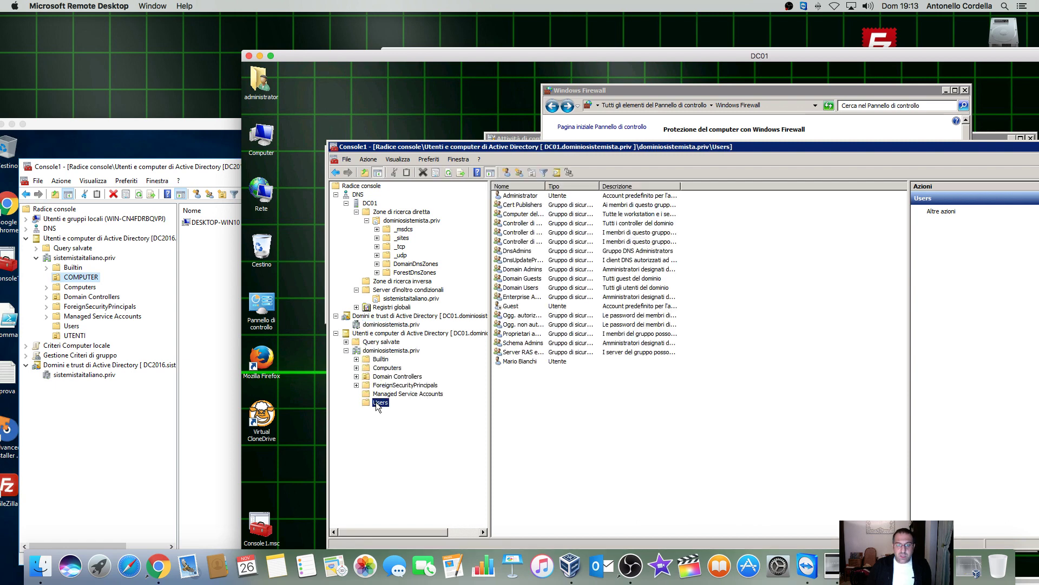
pyautogui.click(506, 362)
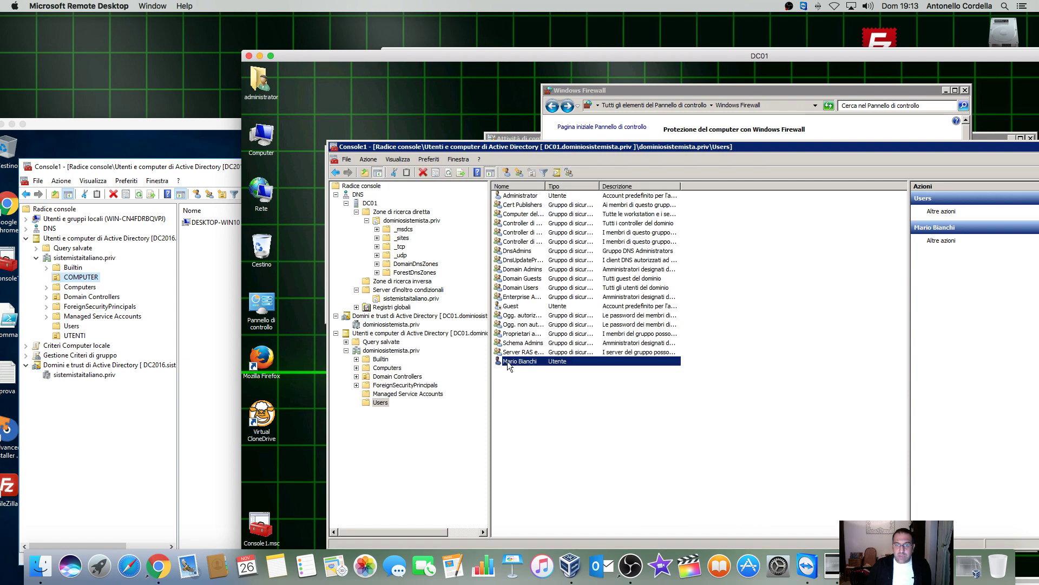
pyautogui.click(419, 219)
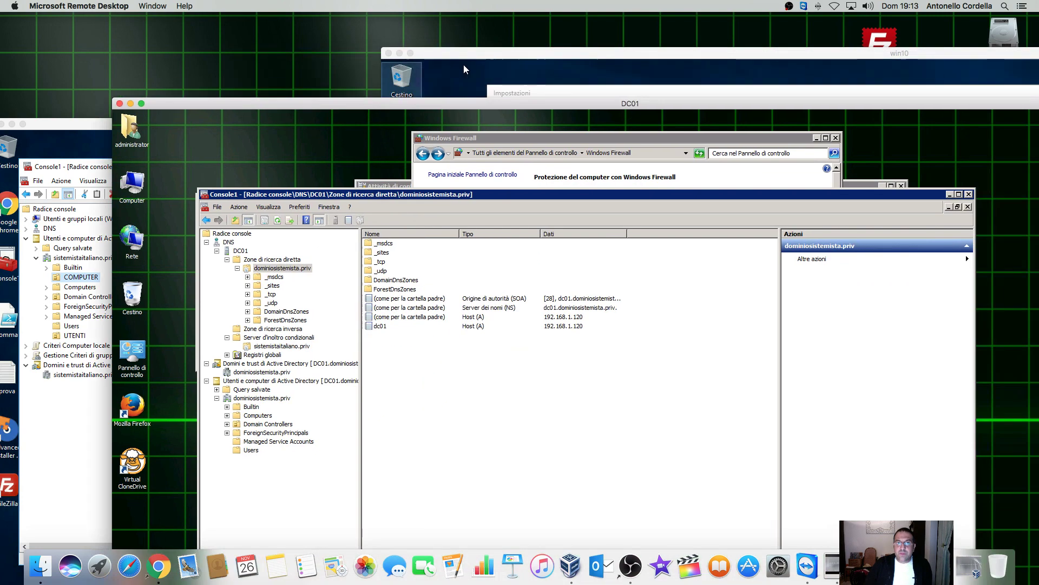
pyautogui.click(463, 63)
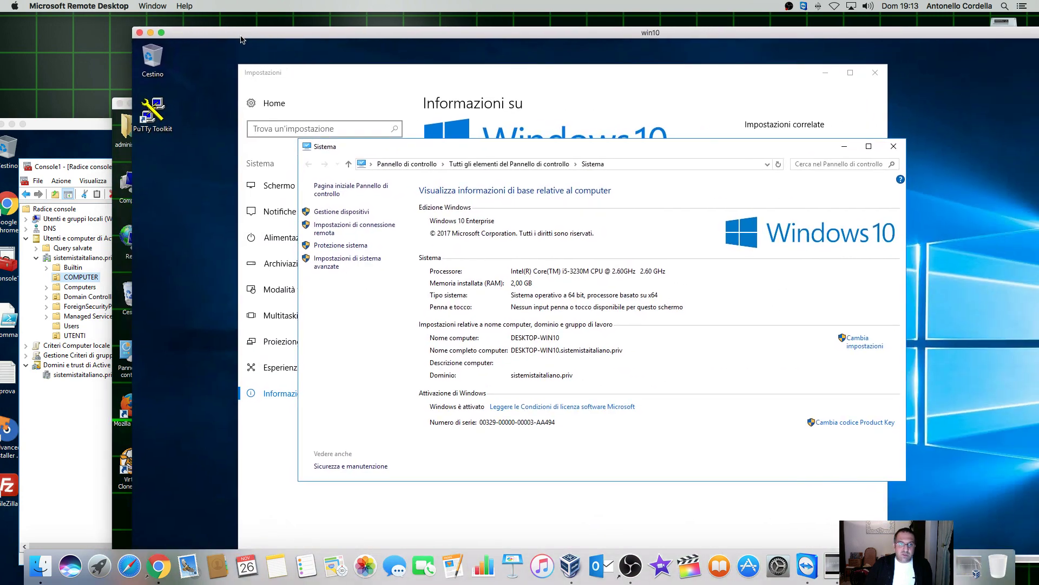
# - Sign the user out of Windows 10 on win10 and close the win10 remote window
pyautogui.click(162, 33)
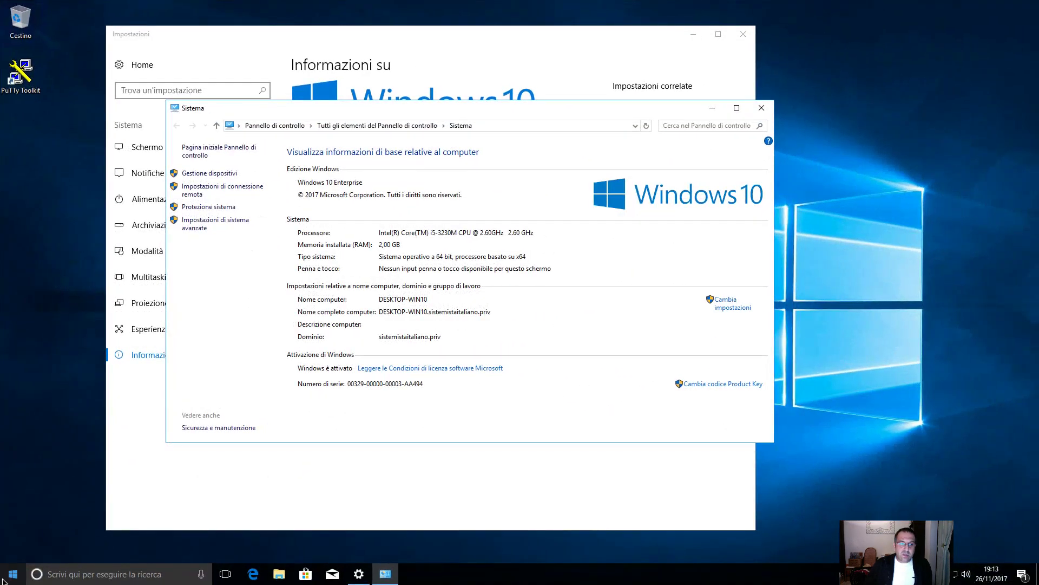
pyautogui.rightClick(6, 580)
pyautogui.click(41, 564)
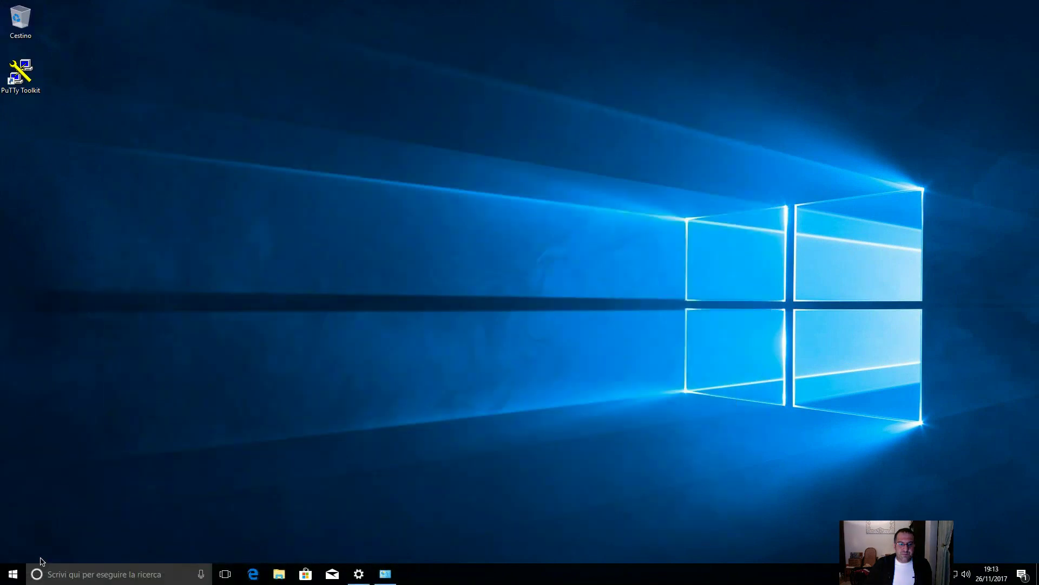
pyautogui.rightClick(10, 579)
pyautogui.moveTo(47, 551)
pyautogui.click(210, 503)
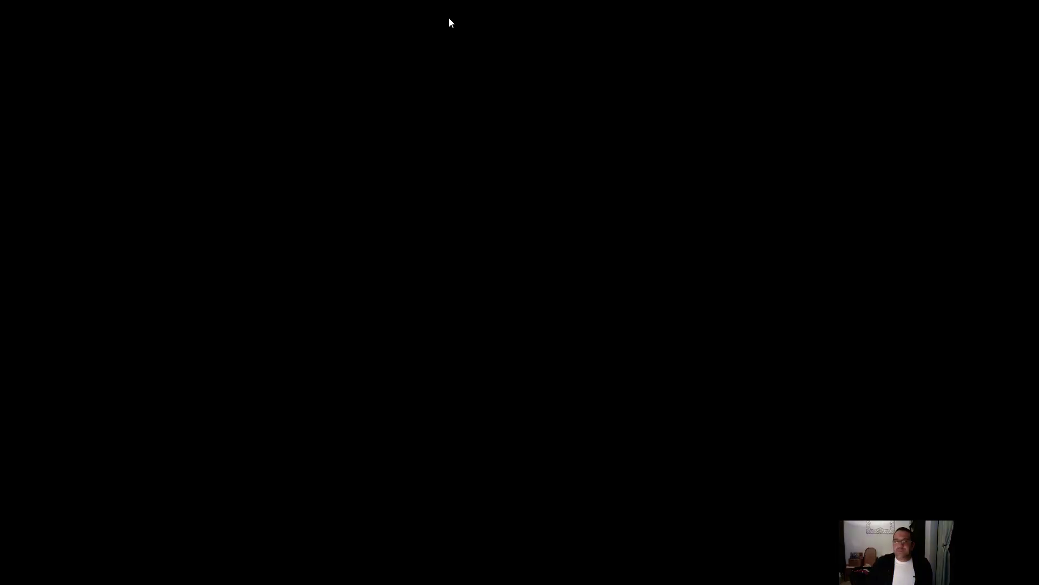
pyautogui.moveTo(410, 5)
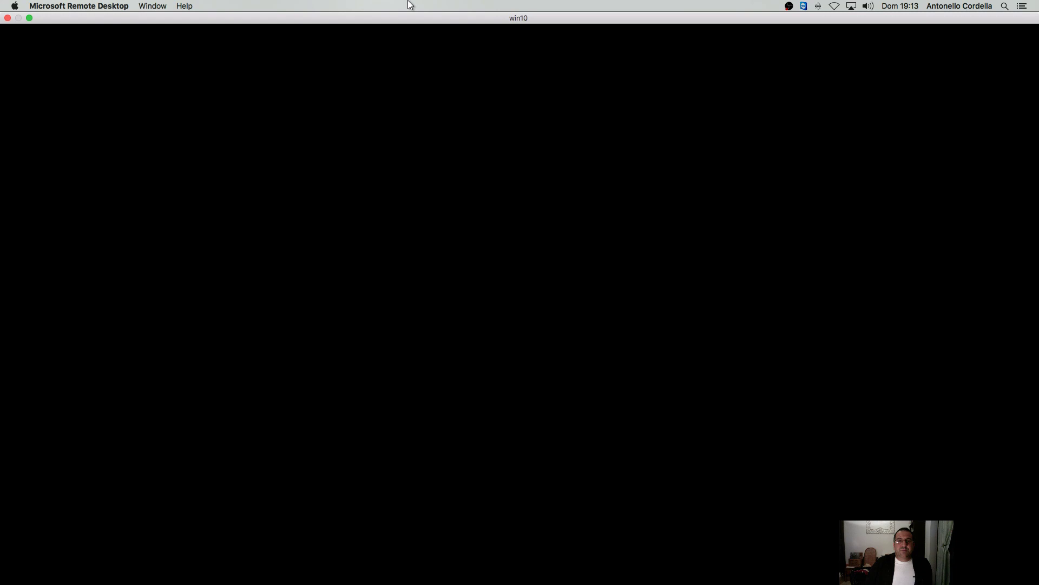
pyautogui.click(19, 20)
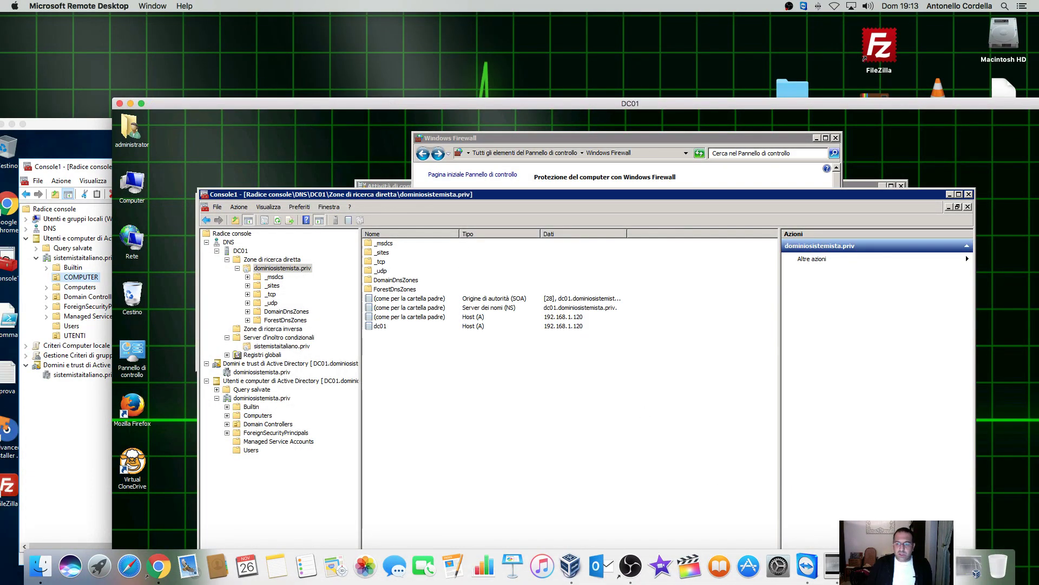
# - Move the DC01 and WINDOWS 2016 windows down and place the saved desktops list top centre
pyautogui.moveTo(503, 103); pyautogui.dragTo(417, 314)
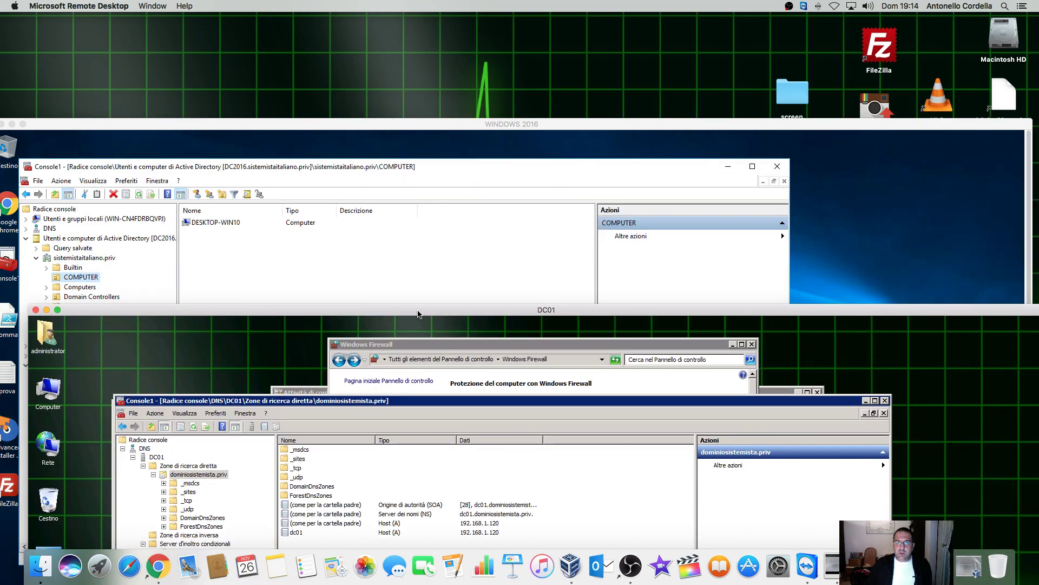
pyautogui.moveTo(462, 130); pyautogui.dragTo(484, 300)
pyautogui.click(244, 131)
pyautogui.moveTo(244, 131); pyautogui.dragTo(487, 32)
# - Edit the win10 connection to use the dominiosistemis\ domain prefix, retype the password, and save
pyautogui.rightClick(367, 366)
pyautogui.click(379, 377)
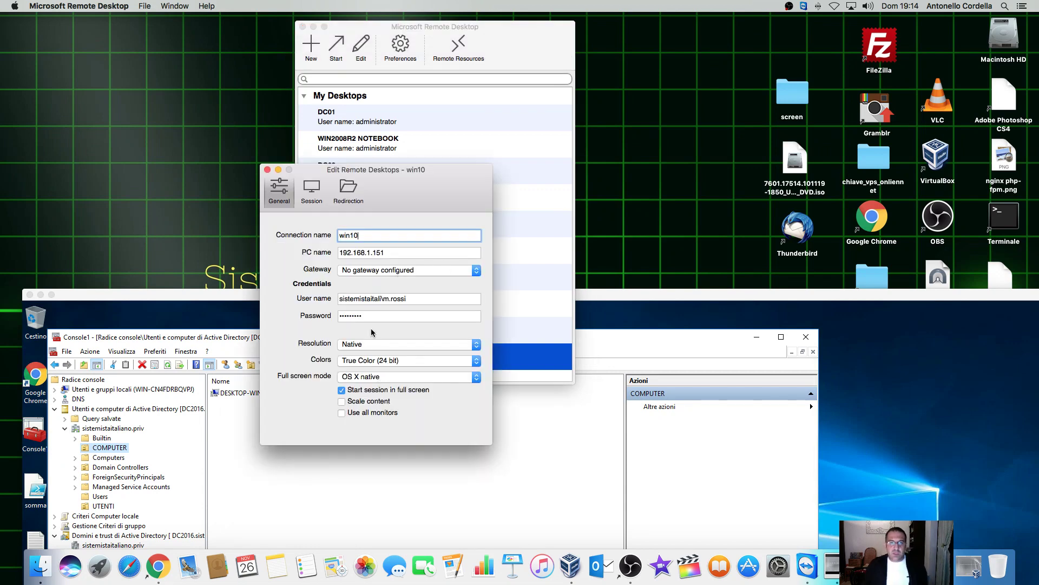
pyautogui.moveTo(382, 301); pyautogui.dragTo(274, 296)
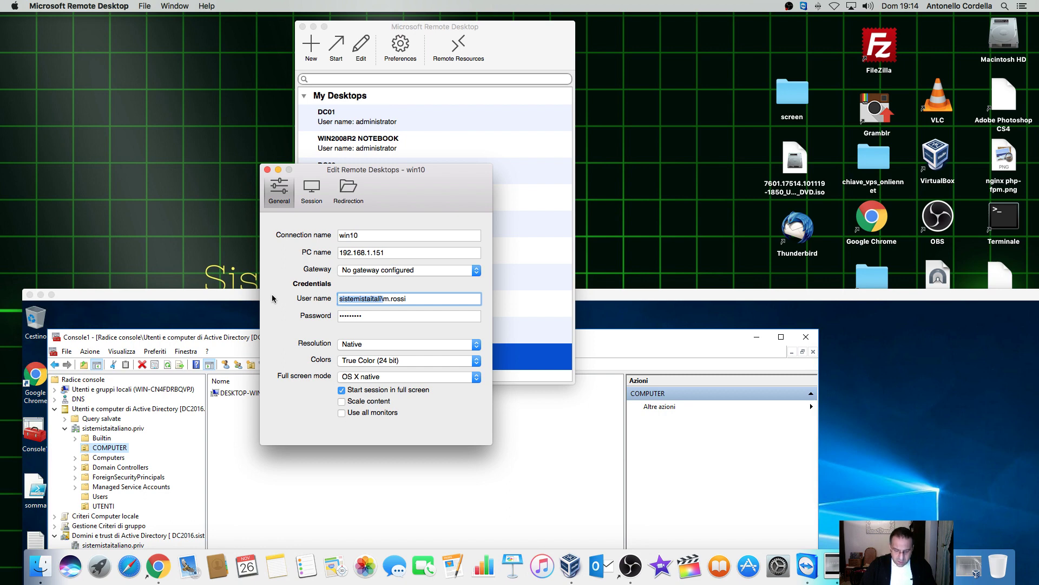
pyautogui.write('dominiosis')
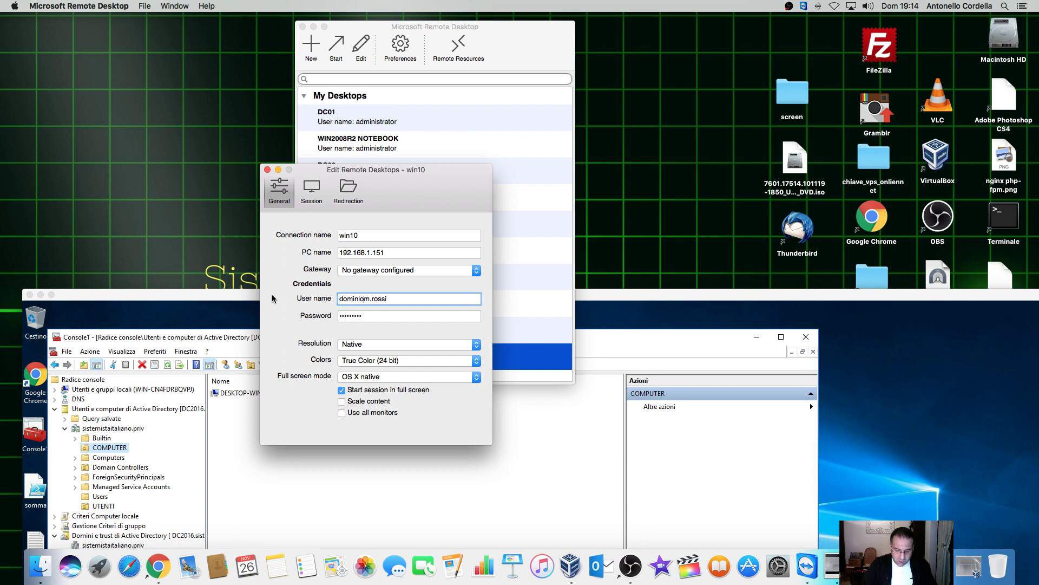
pyautogui.write('temis')
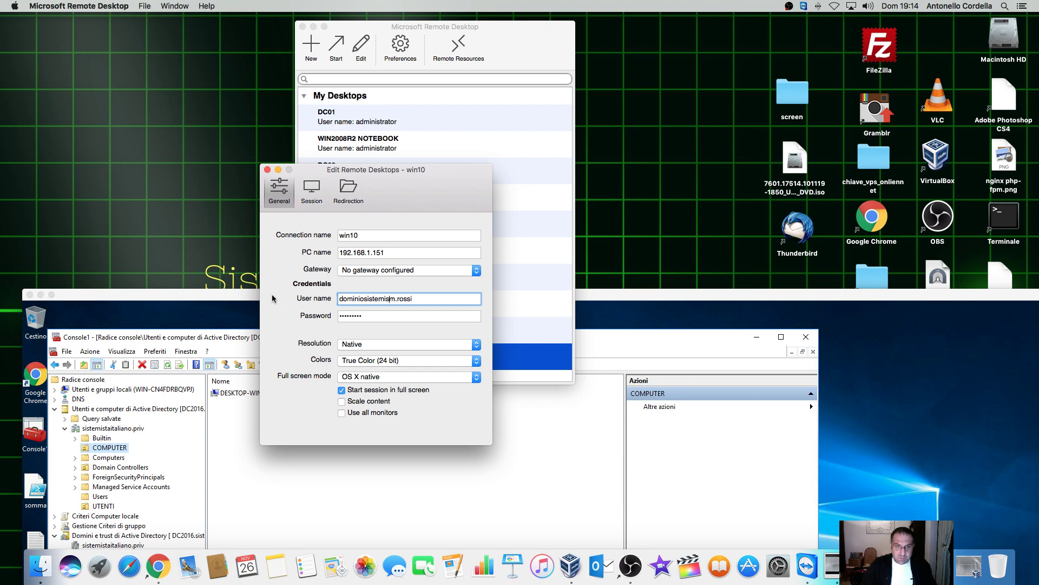
pyautogui.write('\\')
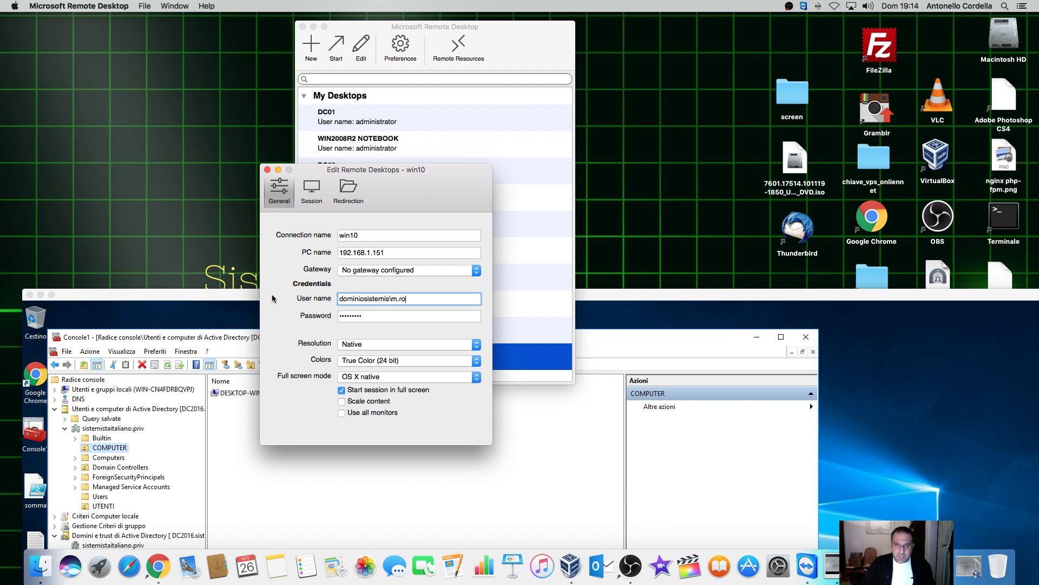
pyautogui.press('Tab')
pyautogui.write('P')
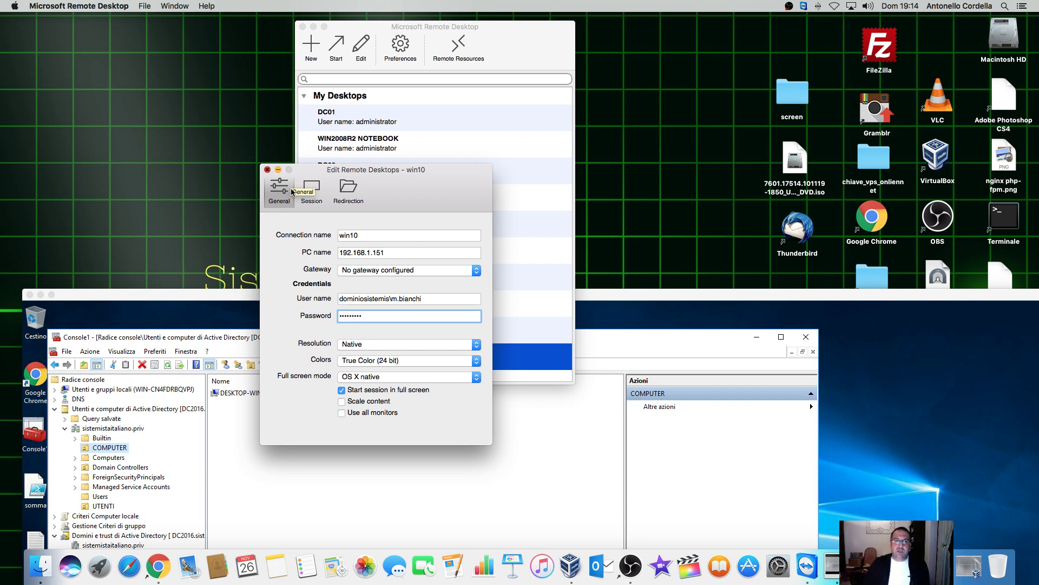
pyautogui.click(267, 170)
# - Connect to win10, accepting the certificate and dismissing the remote access rights warning
pyautogui.doubleClick(422, 352)
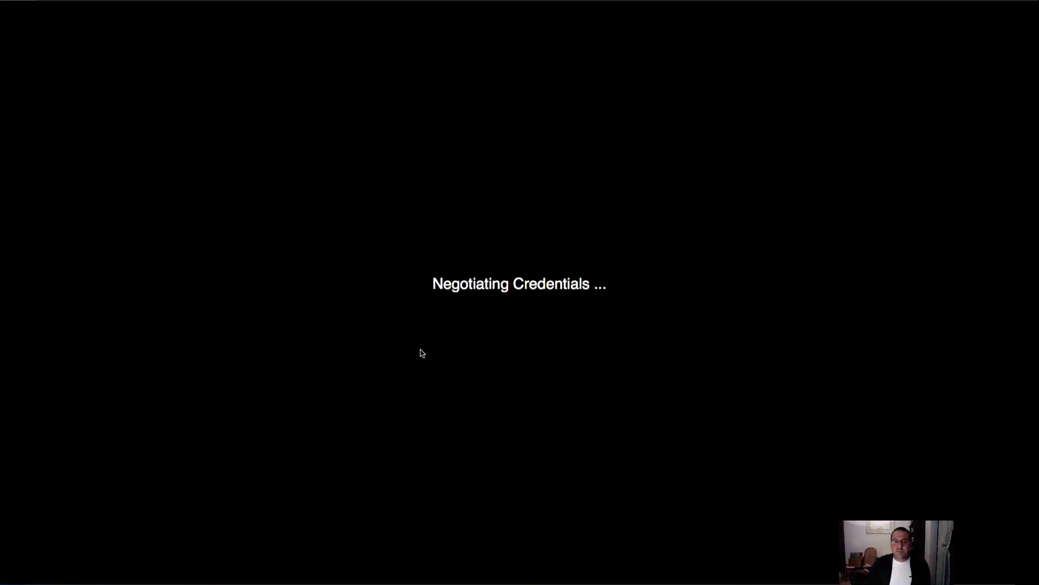
pyautogui.click(632, 166)
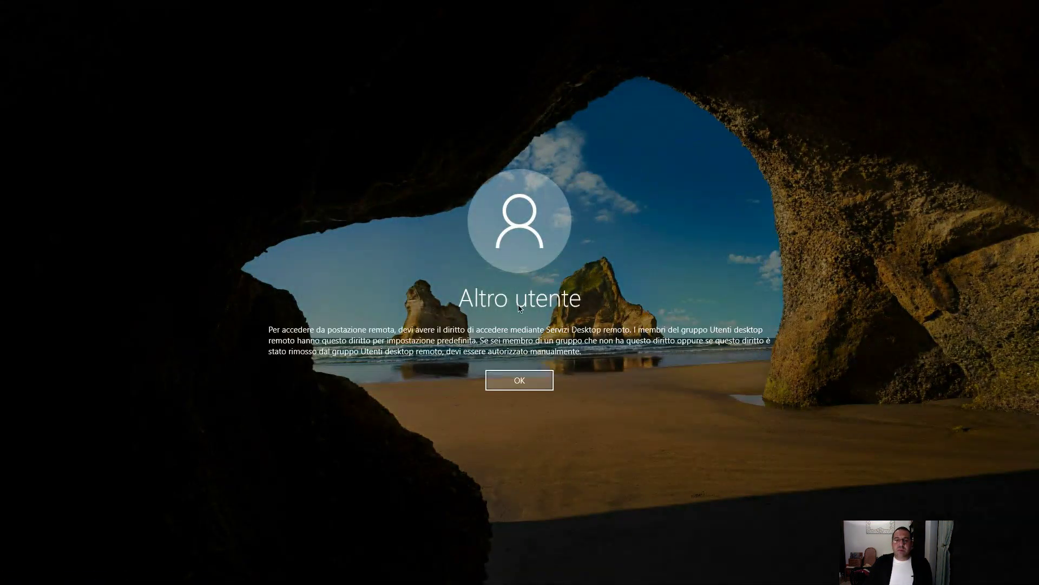
pyautogui.click(519, 383)
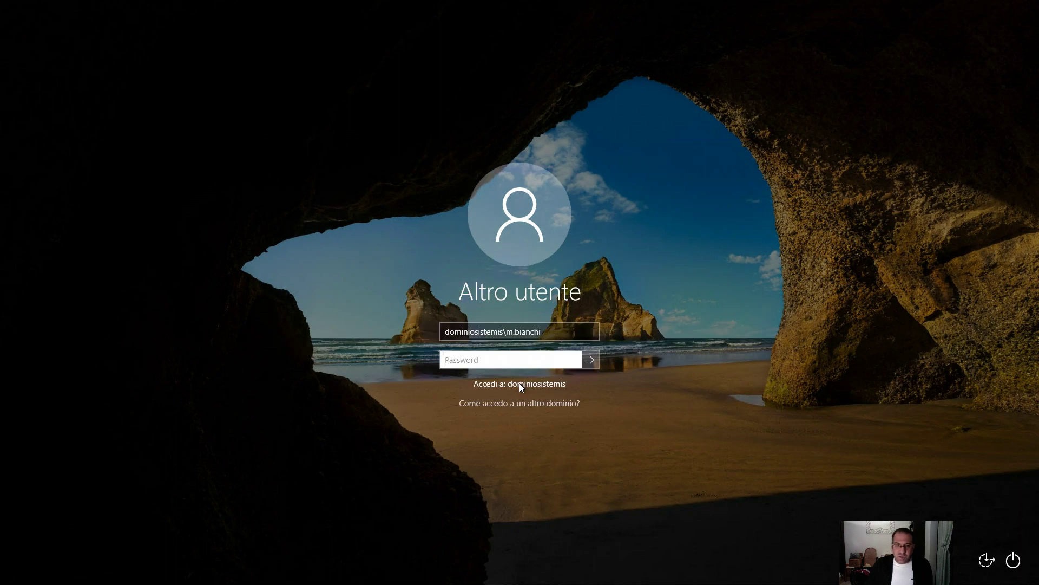